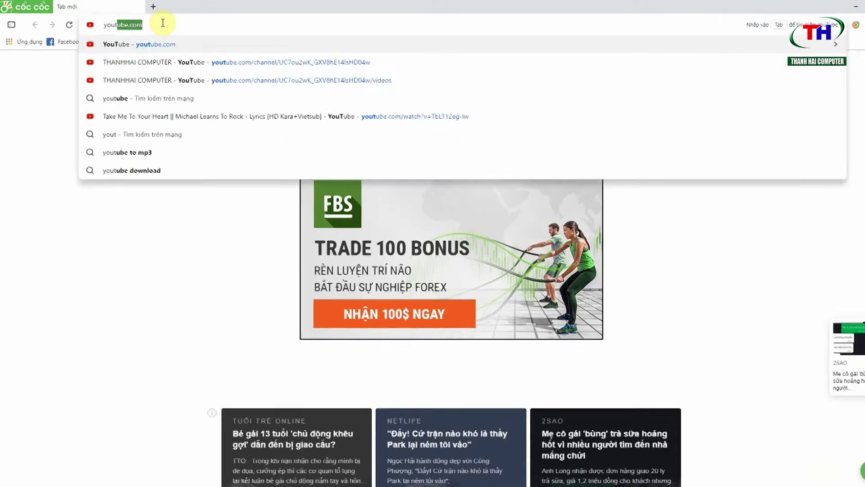
Step: Go to youtube.com and search for THANHHẢI COMPUTER
type("m")
key("Return")
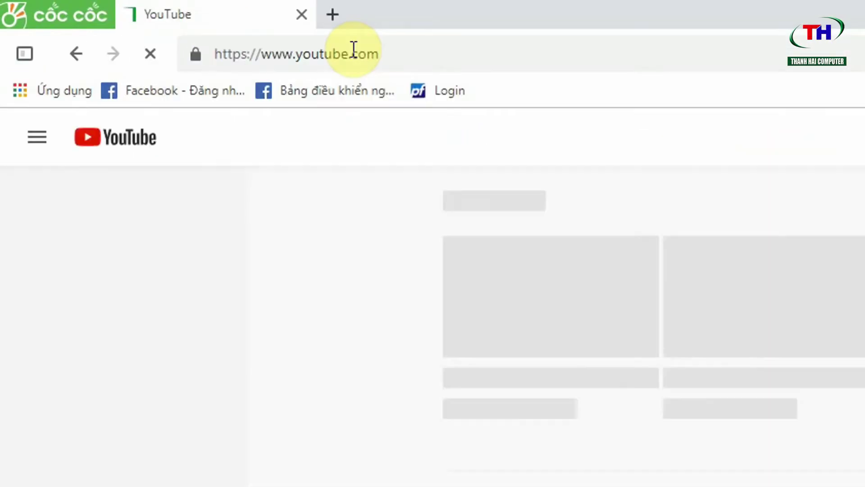
left_click(173, 134)
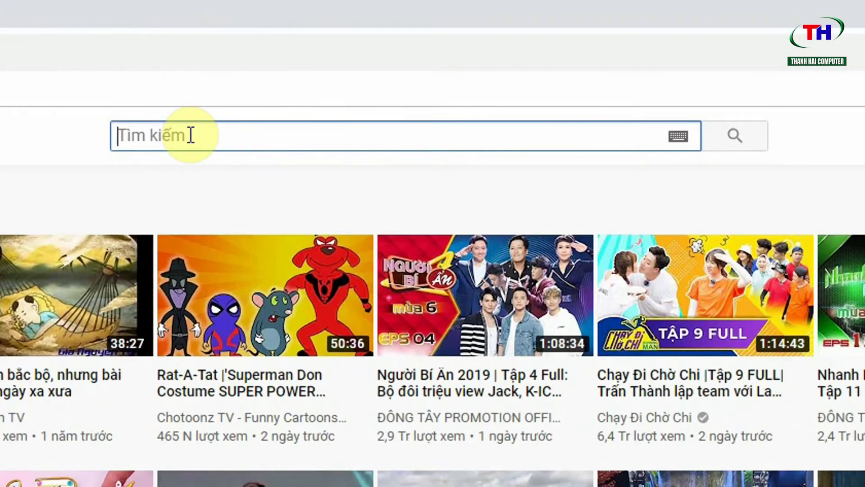
type("THANHHẢI COMPUTER")
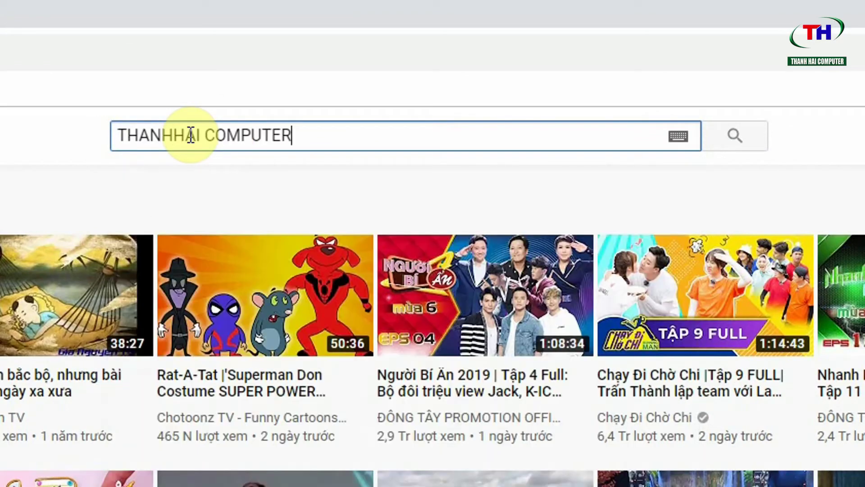
key("Return")
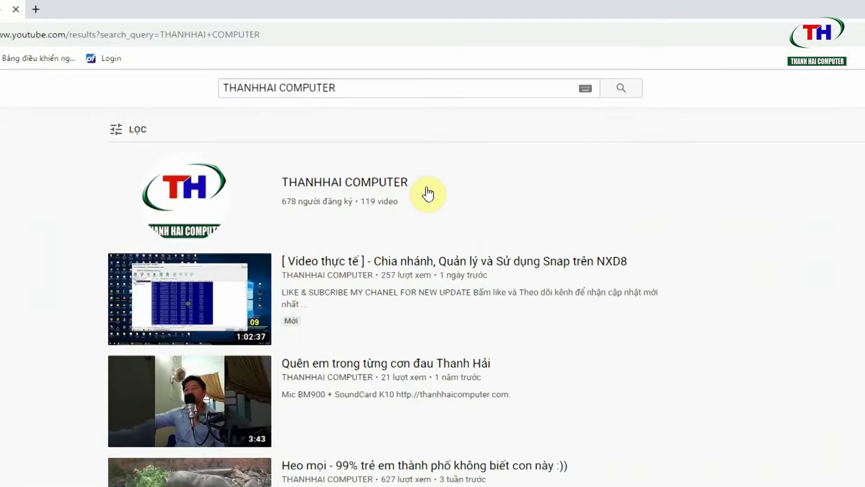
Step: Open the THANHHAI COMPUTER channel's uploaded videos and subscribe to it
left_click(407, 131)
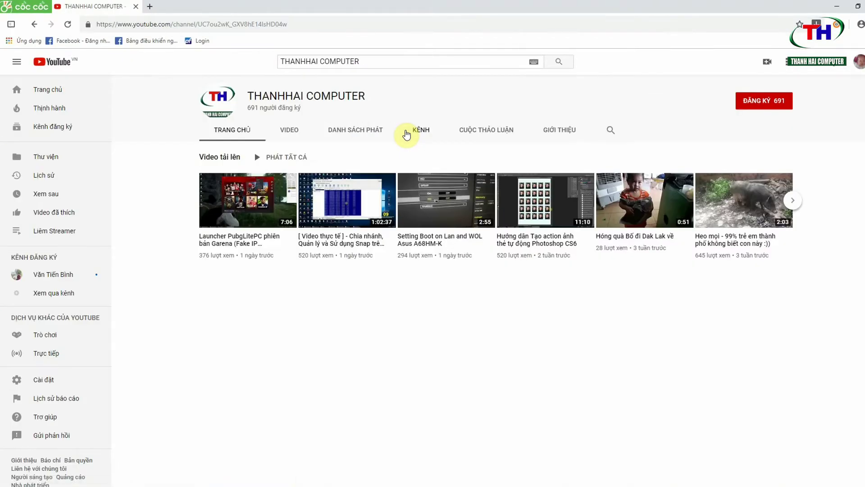
left_click(292, 132)
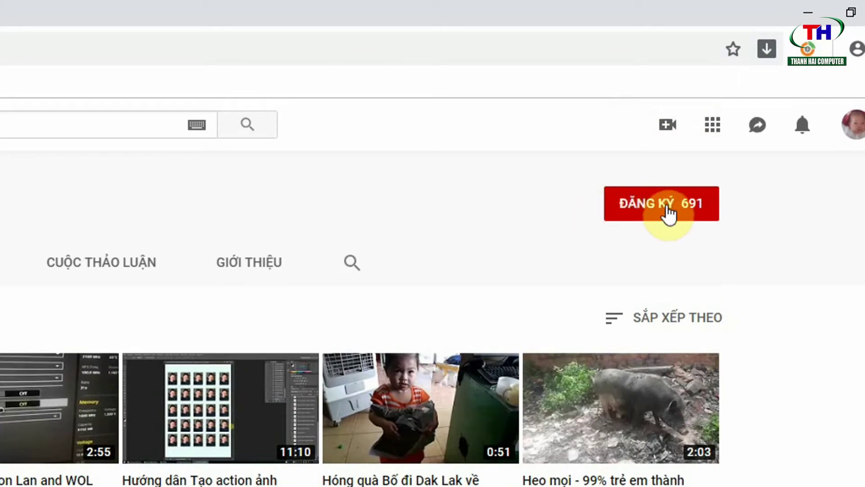
left_click(660, 212)
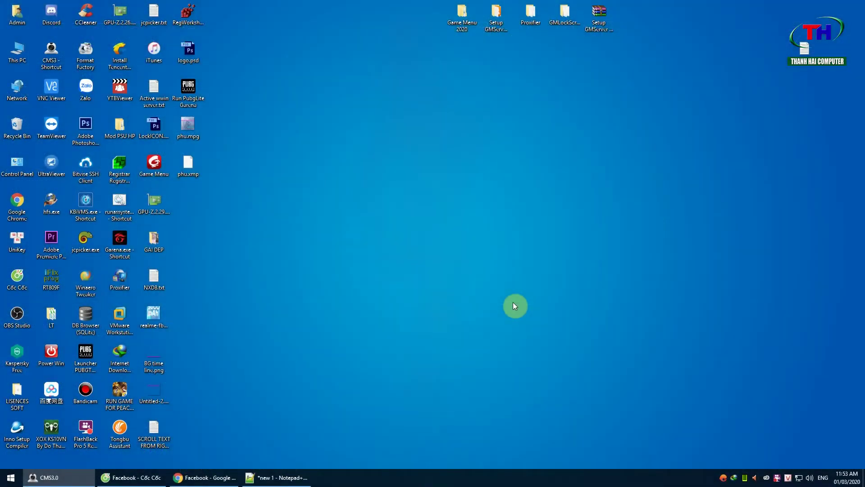
right_click(474, 264)
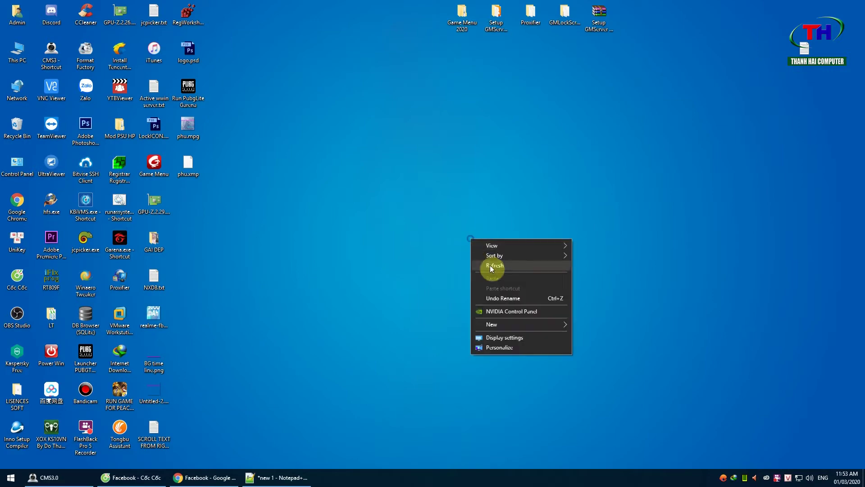
left_click(490, 265)
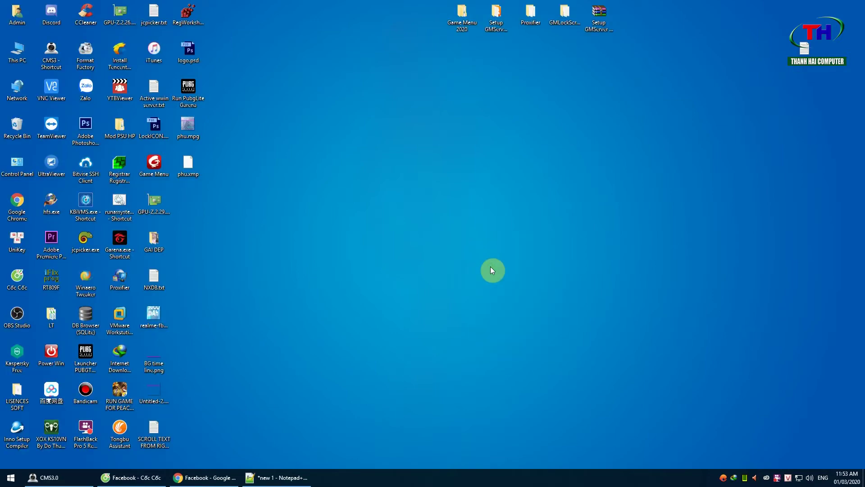
left_click_drag(492, 315, 398, 210)
key("F5")
right_click(392, 287)
left_click(404, 311)
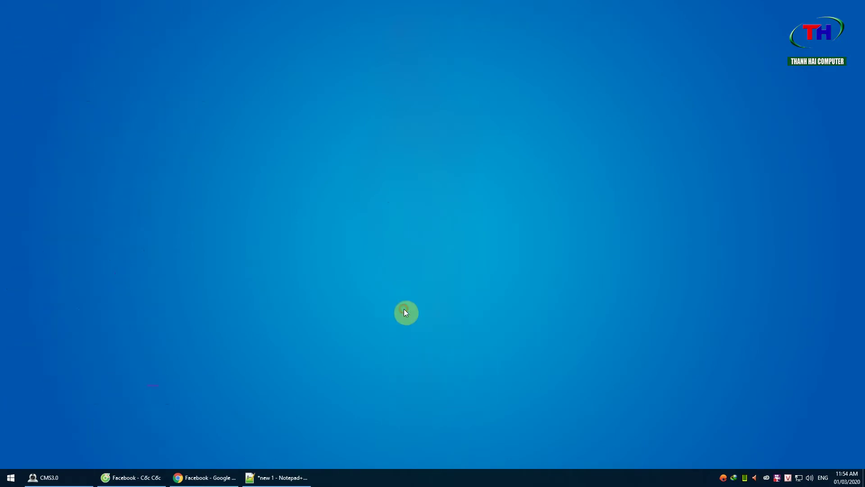
right_click(429, 206)
left_click(441, 231)
right_click(396, 191)
left_click(419, 219)
left_click(61, 240)
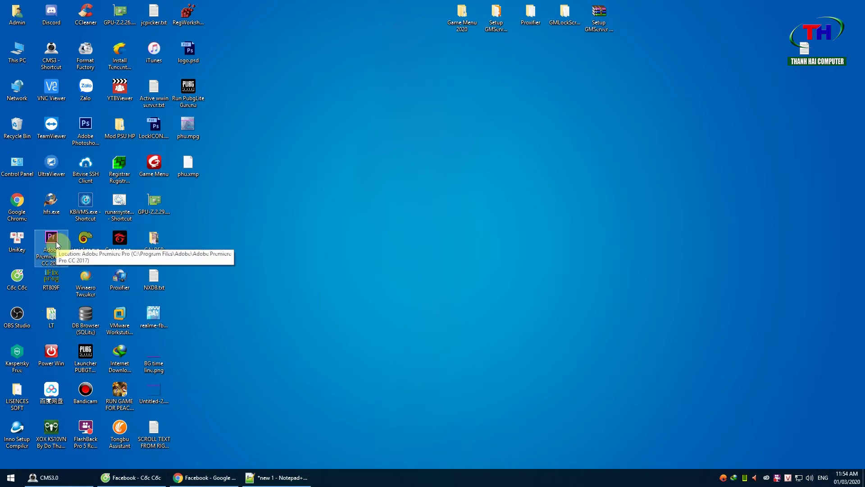
double_click(57, 244)
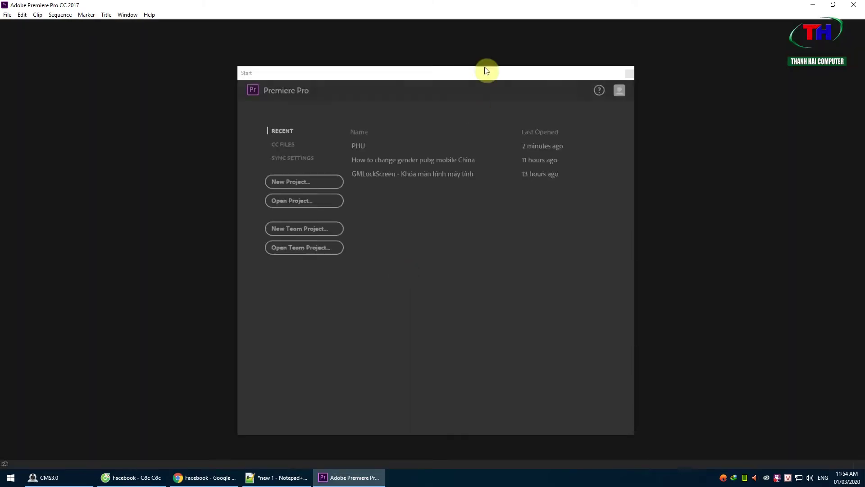
Step: Create a new project, replacing Untitled with the name DEMO SCROLL TEXT
left_click_drag(426, 74, 429, 57)
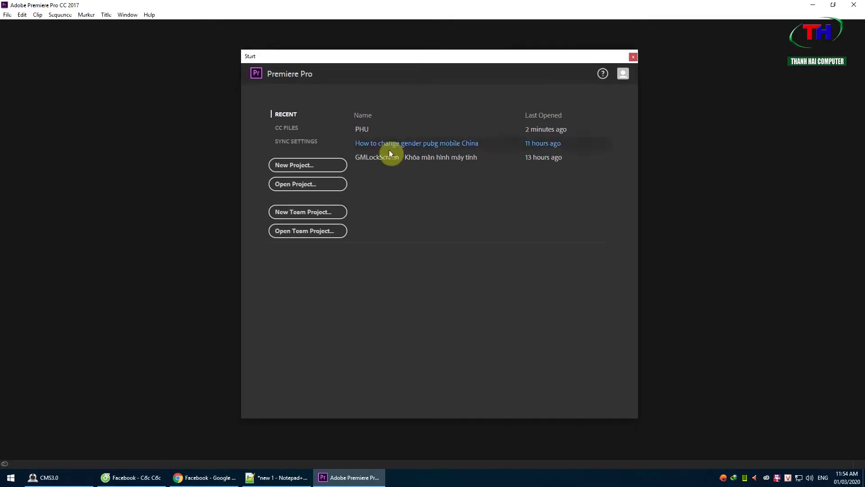
left_click(328, 166)
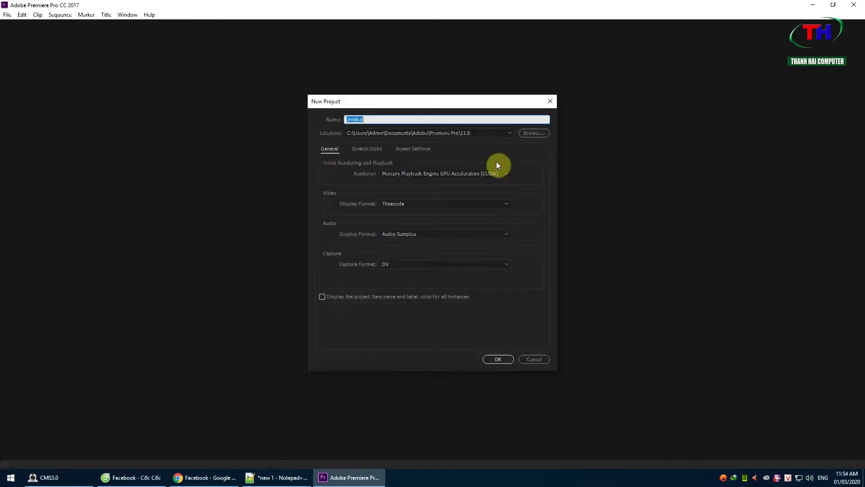
double_click(424, 119)
key("BackSpace")
left_click(498, 359)
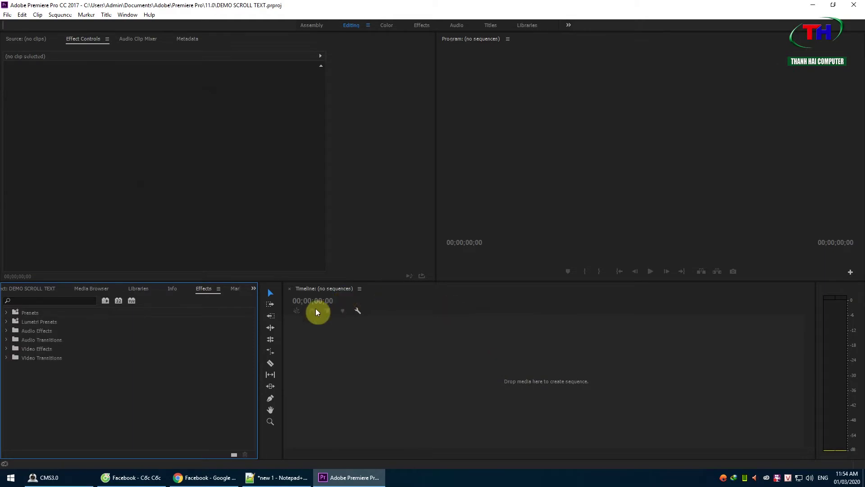
left_click(366, 372)
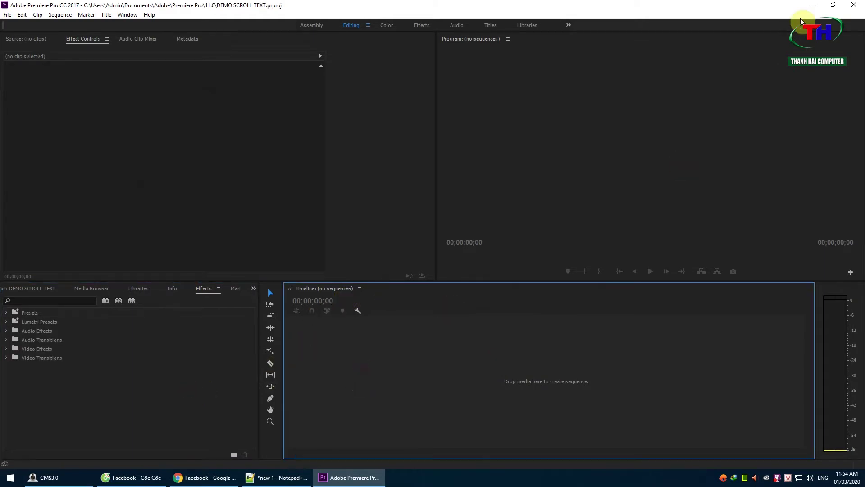
Step: Minimize Premiere and refresh the Windows desktop
left_click(813, 5)
right_click(405, 201)
left_click(418, 223)
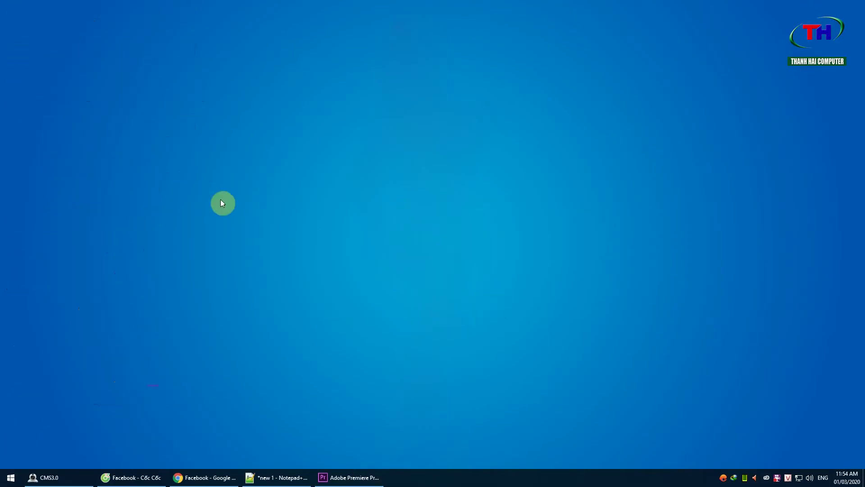
left_click(261, 147)
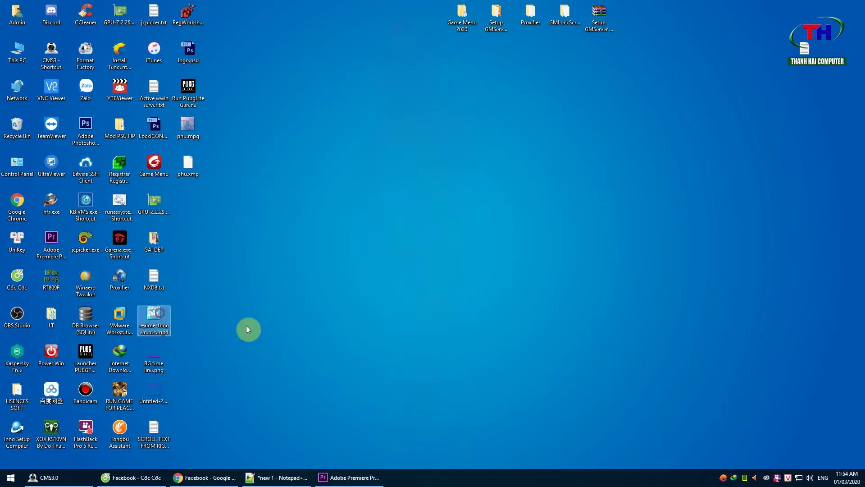
Step: Import realme-fbdown.net.mp4 from the desktop into the empty Project panel
mouse_move(155, 320)
left_mouse_down()
mouse_move(329, 480)
mouse_move(120, 392)
left_mouse_up()
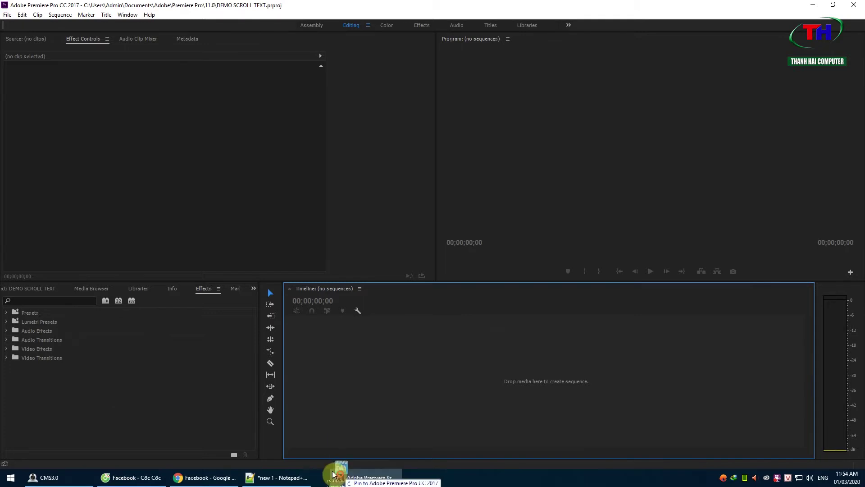
left_click_drag(121, 388, 45, 288)
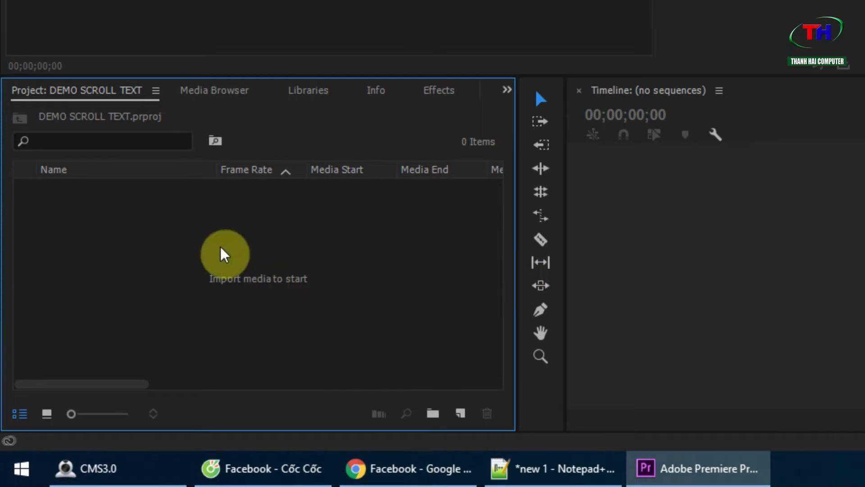
right_click(190, 244)
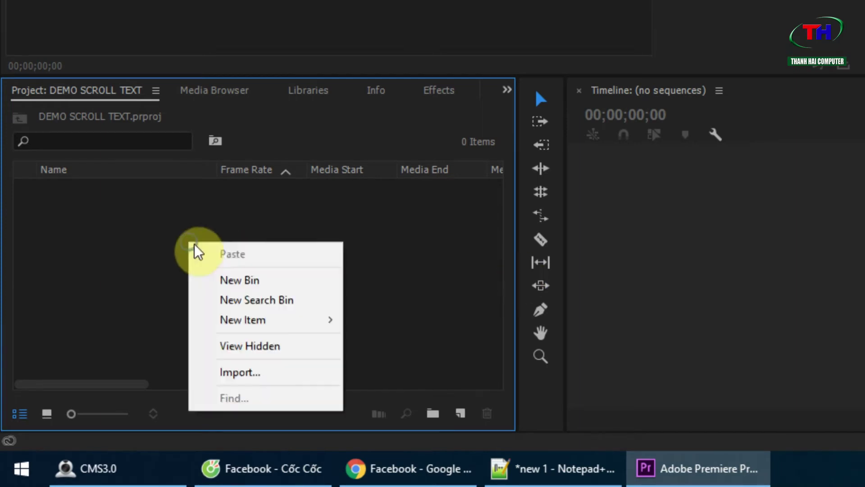
left_click(273, 373)
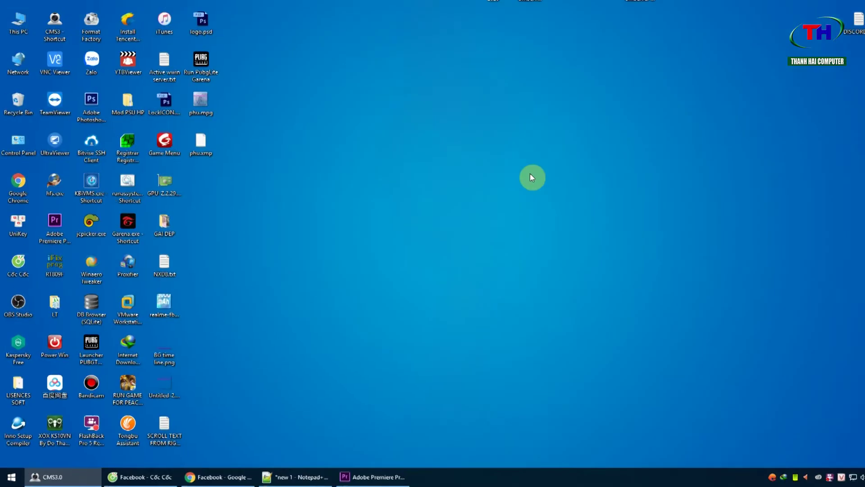
mouse_move(153, 316)
left_mouse_down()
mouse_move(369, 477)
mouse_move(126, 383)
left_mouse_up()
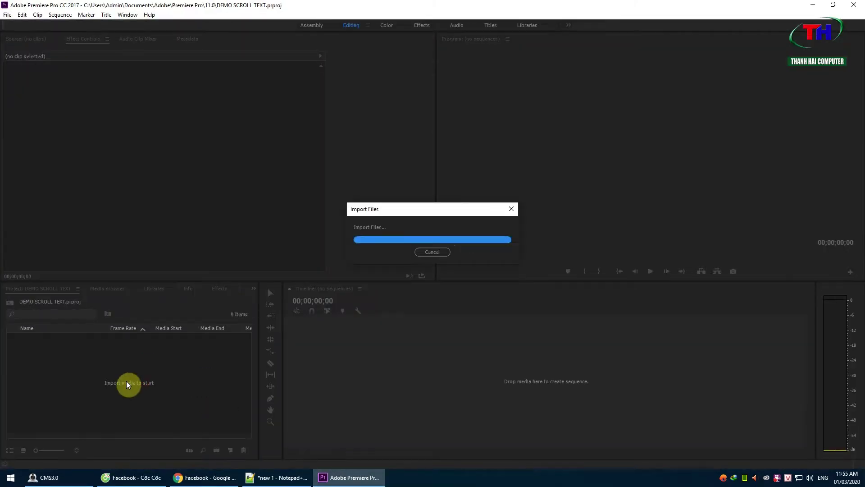
Step: Drop realme-fbdown.net.mp4 onto the timeline as a new sequence and scrub through its frames
left_click_drag(82, 338, 315, 372)
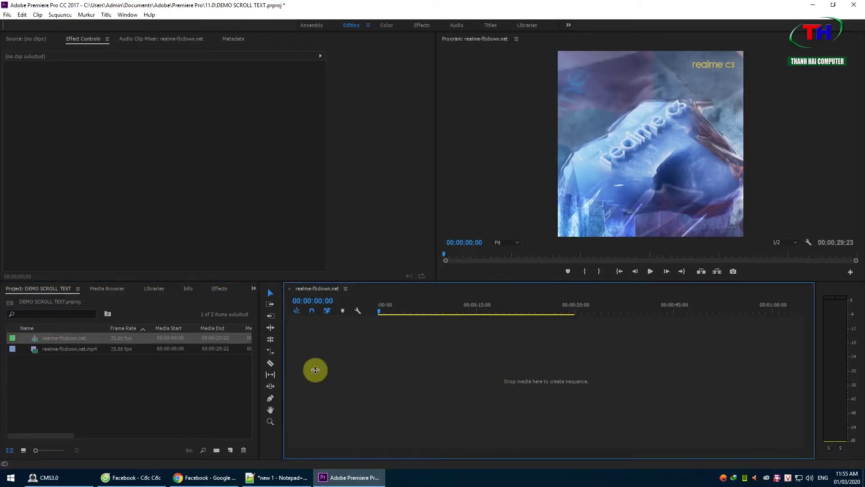
left_click_drag(413, 305, 503, 311)
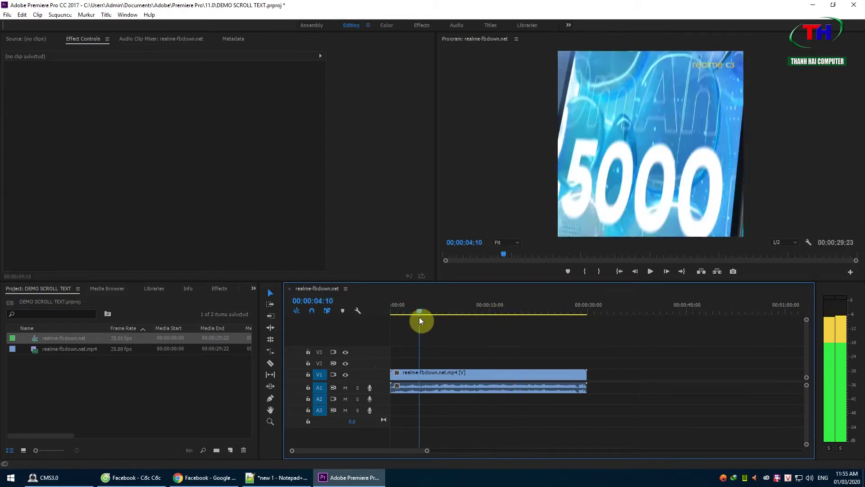
left_click_drag(502, 312, 436, 313)
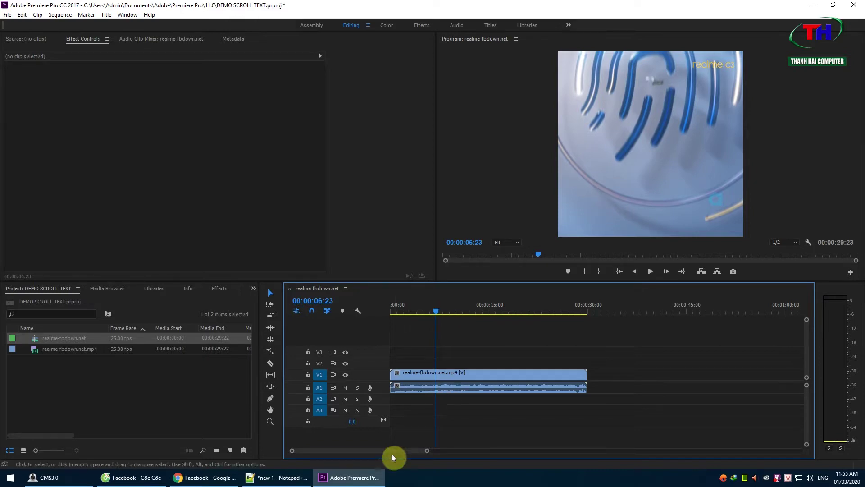
left_click(811, 5)
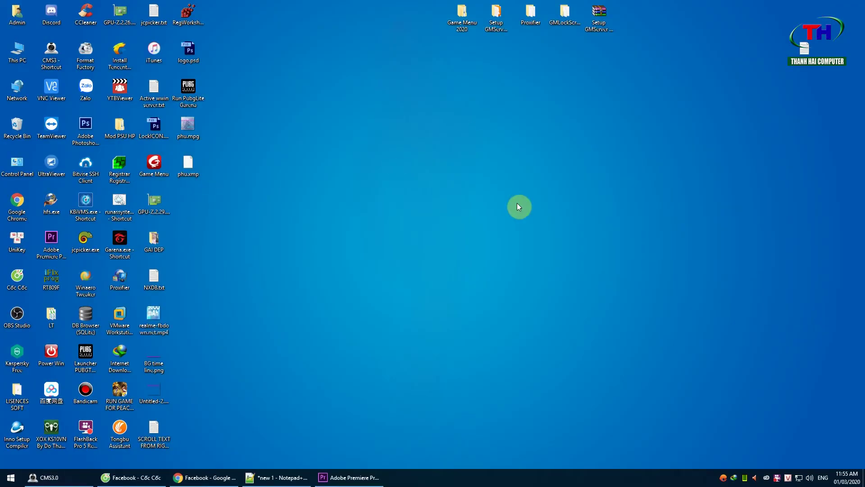
Step: Open the scroll-text notes in Notepad, highlight the Title > New Title > Default Crawl step, then return
left_click(164, 426)
double_click(164, 423)
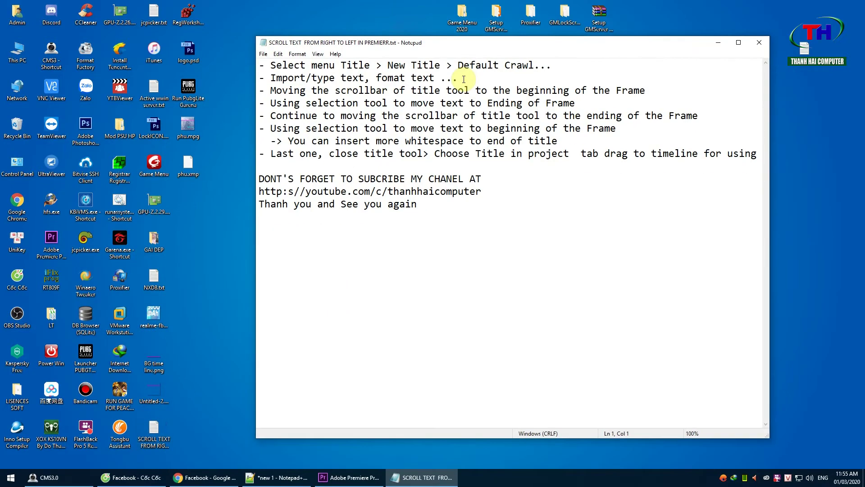
left_click_drag(341, 65, 568, 66)
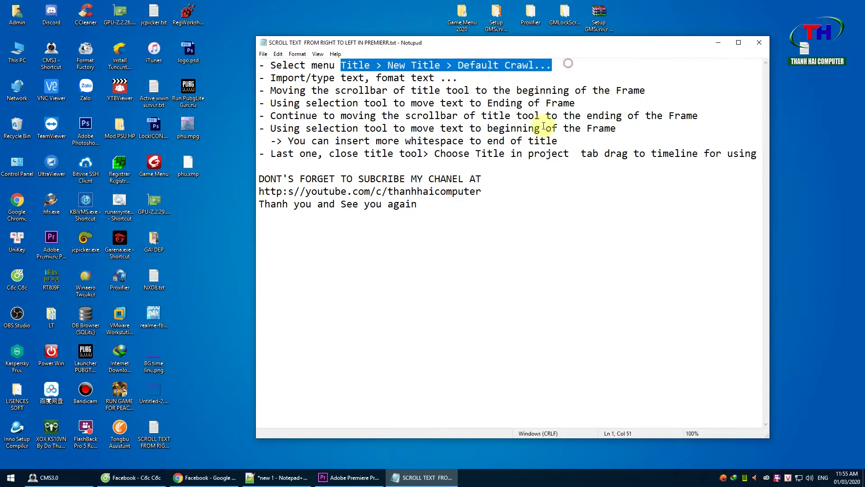
left_click(353, 477)
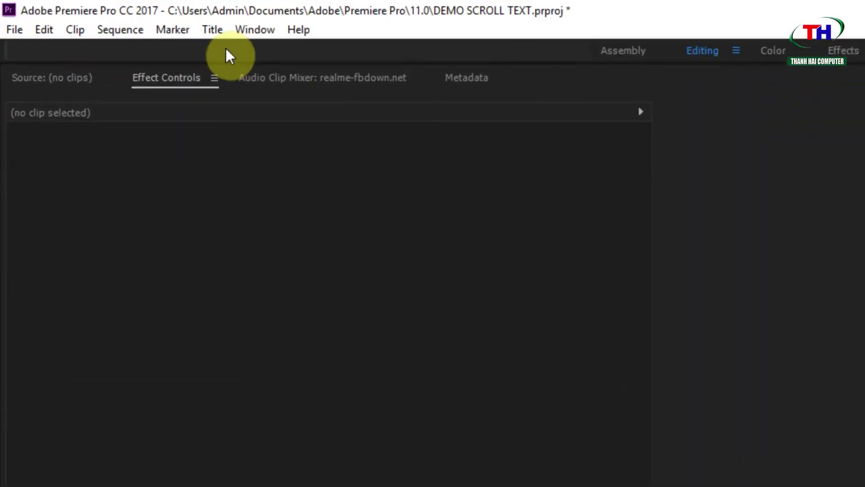
Step: Start a Default Crawl title at 1080 width, then cancel the dialog
left_click(220, 32)
mouse_move(265, 74)
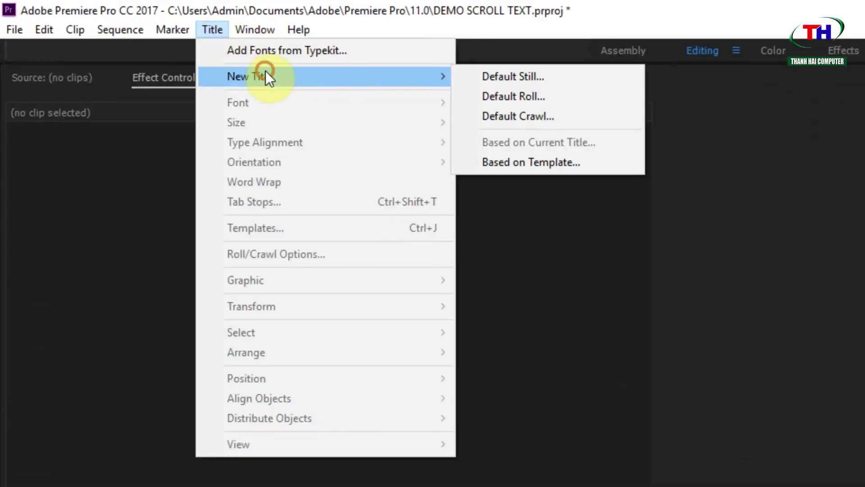
left_click(550, 120)
left_click(404, 98)
left_click_drag(404, 97, 442, 45)
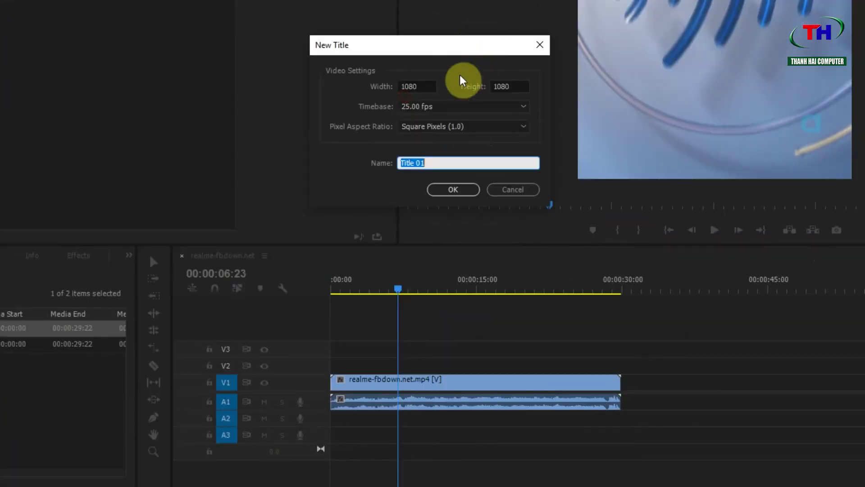
left_click(426, 86)
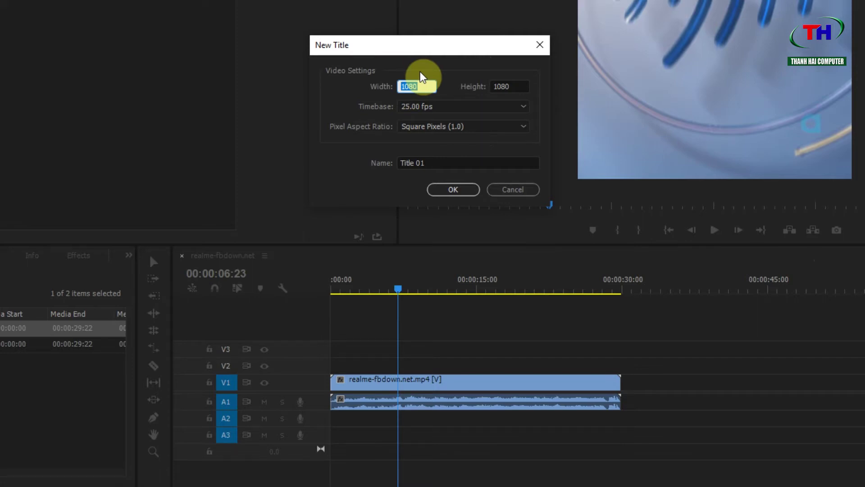
left_click(540, 44)
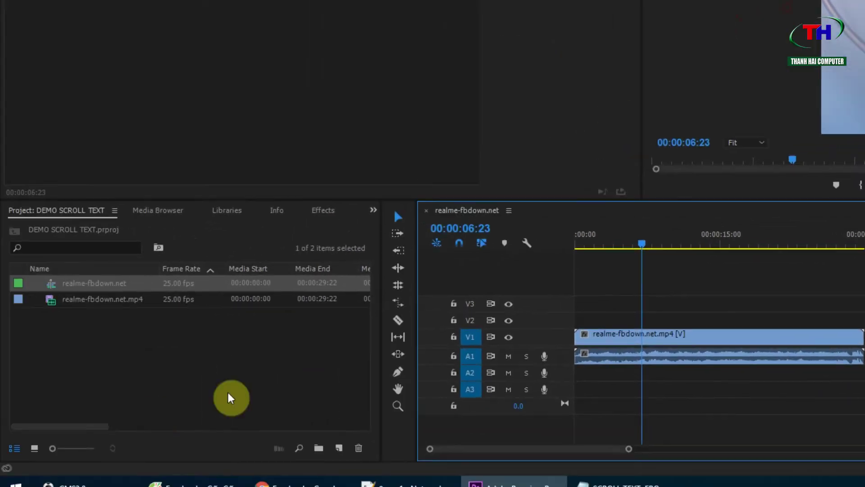
mouse_move(76, 427)
left_mouse_down()
mouse_move(251, 427)
mouse_move(190, 425)
left_mouse_up()
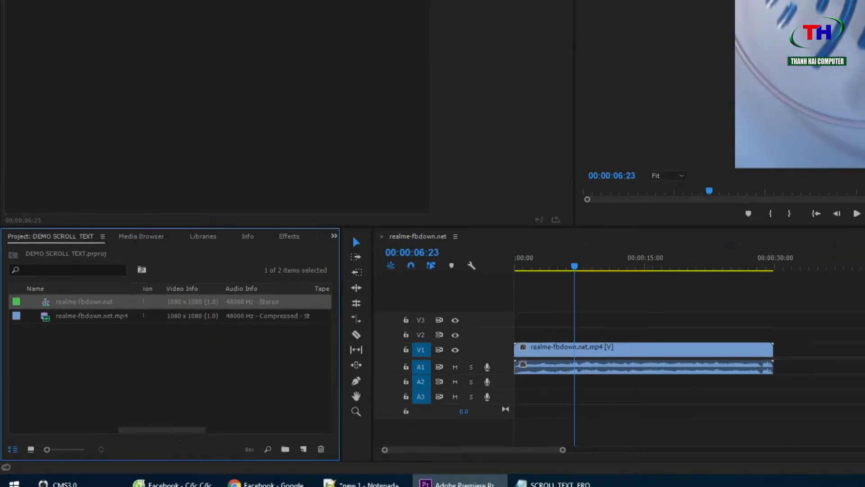
Step: Create the Default Crawl title again, naming it Text1 at 1080×1080, 25 fps
left_click(124, 1)
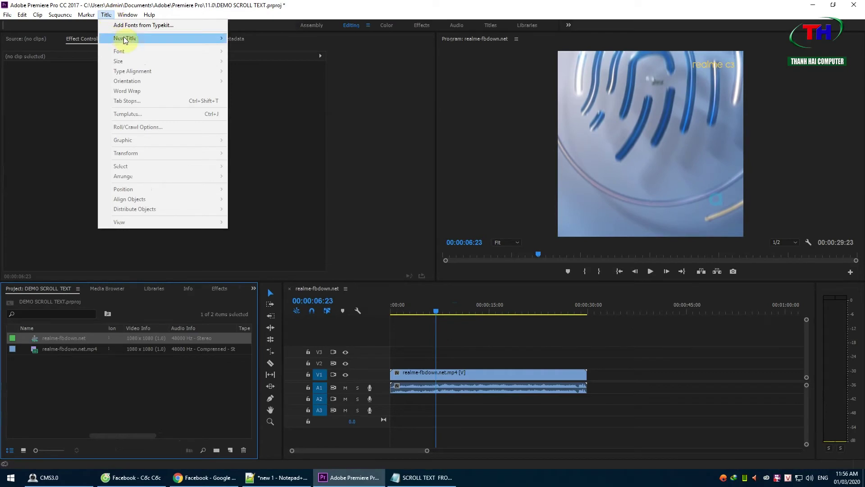
mouse_move(131, 38)
left_click(257, 49)
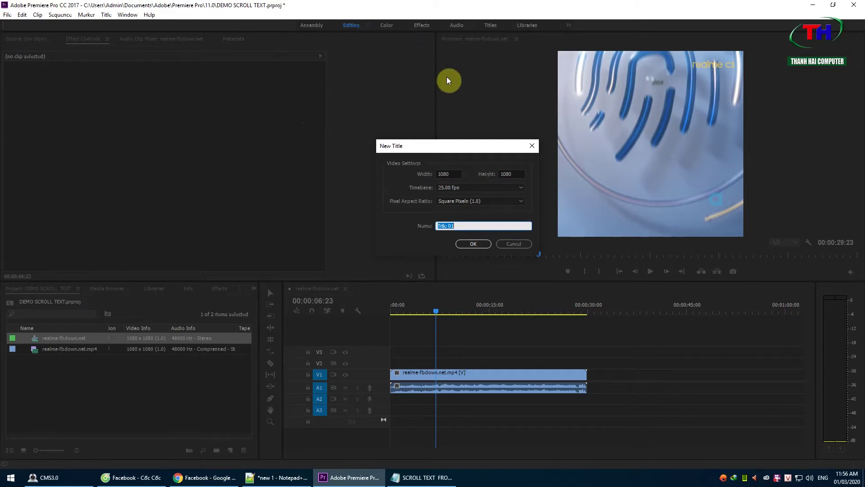
left_click_drag(440, 143, 441, 101)
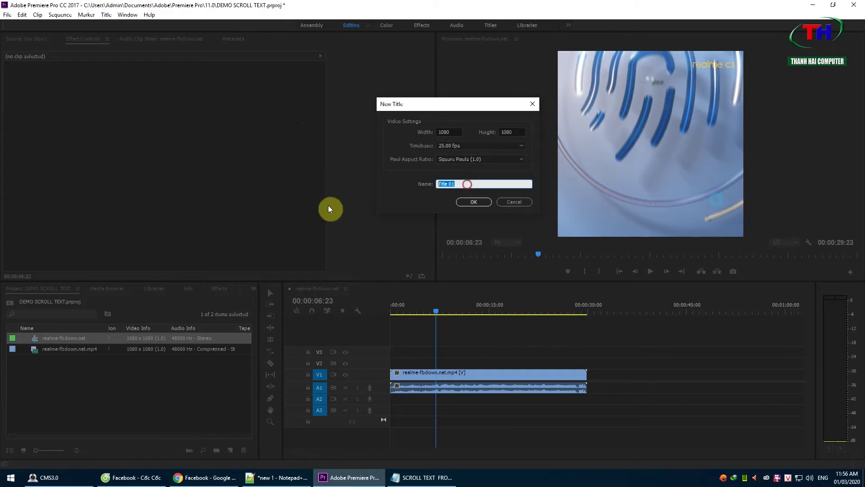
type("dE")
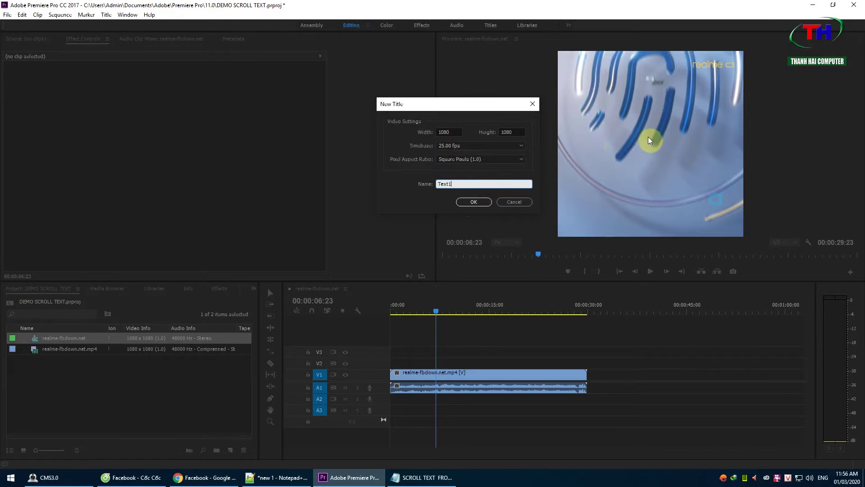
left_click(485, 205)
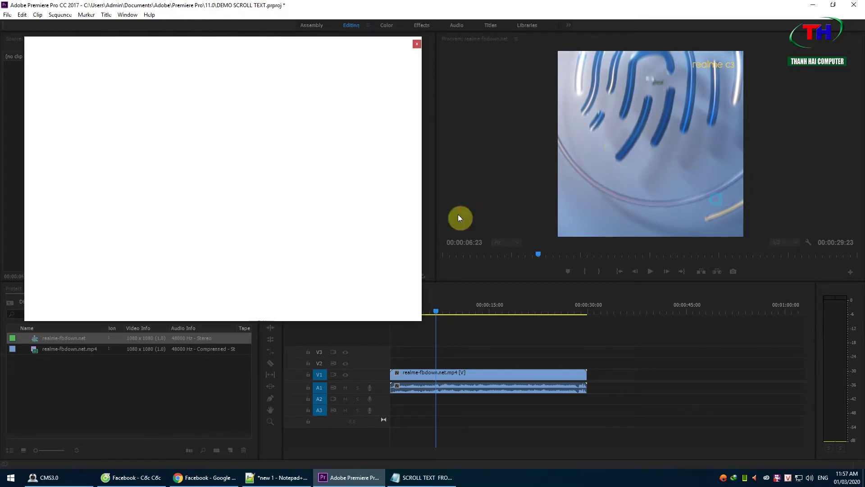
Step: Move the title window right, start a Type tool text box, and undo a trial paste
mouse_move(215, 43)
left_mouse_down()
mouse_move(316, 45)
mouse_move(235, 47)
left_mouse_up()
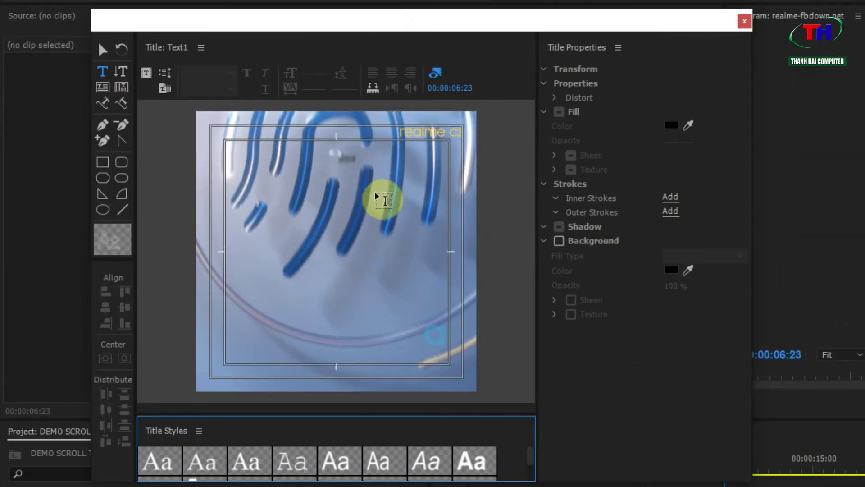
left_click(108, 71)
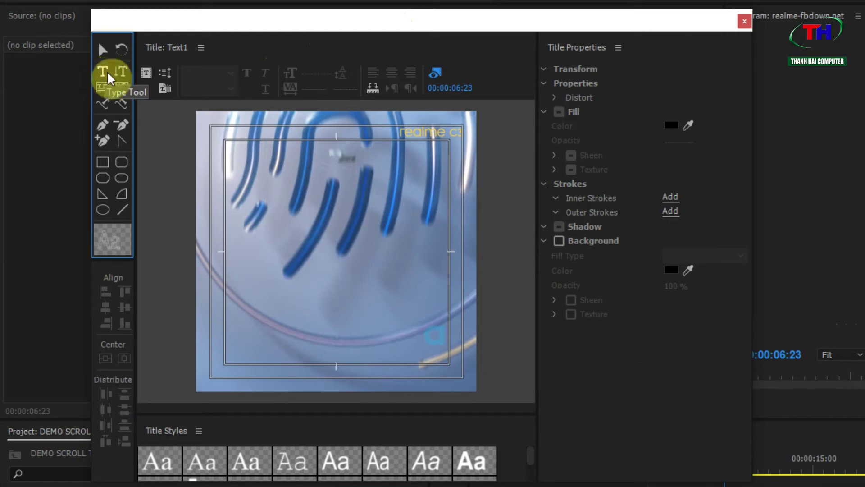
left_click(241, 238)
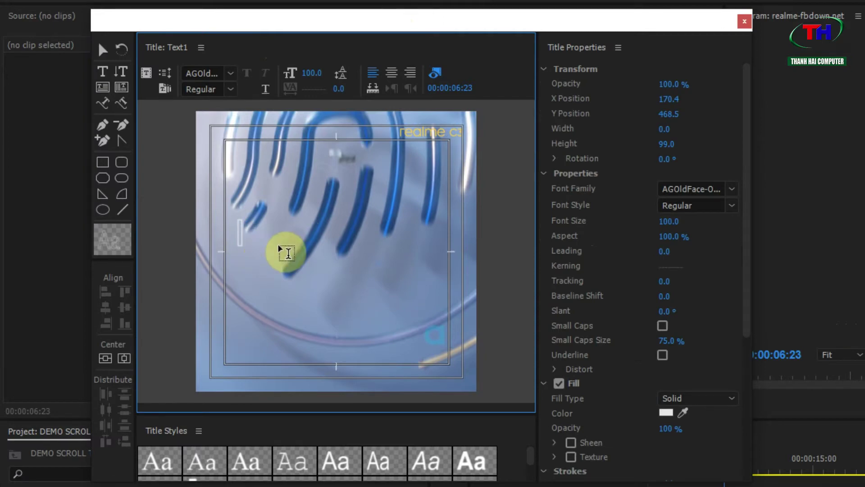
key("ctrl+v")
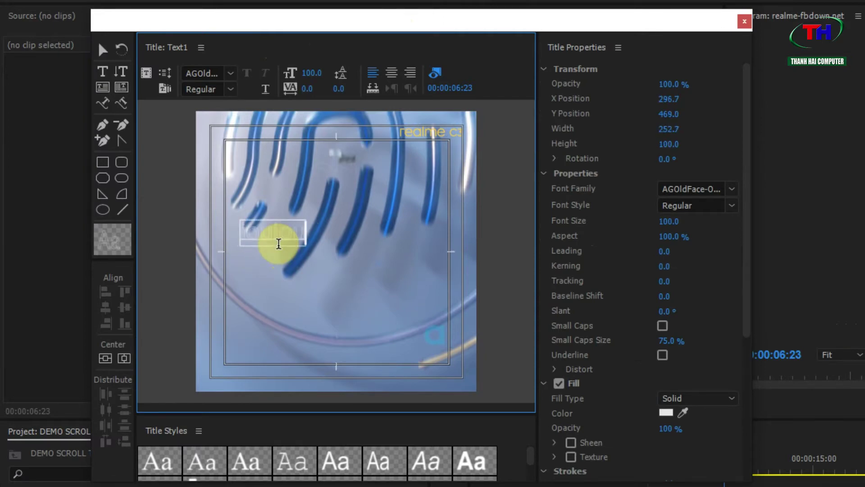
key("ctrl+z")
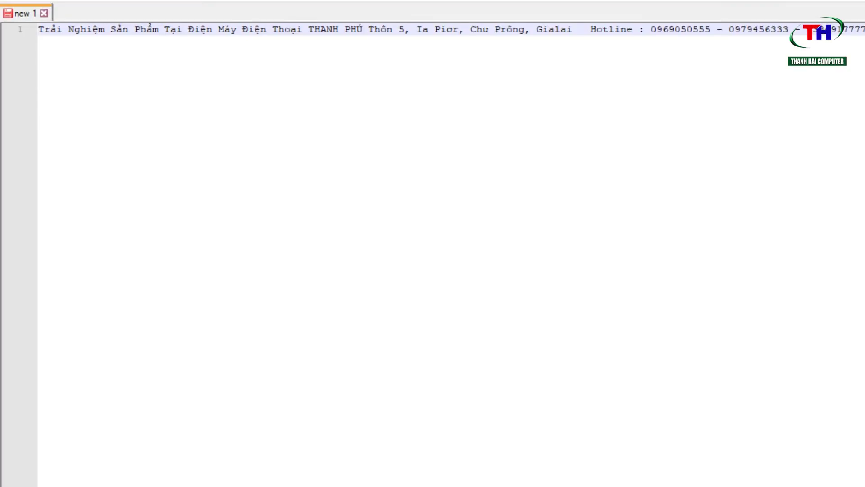
Step: Select the whole promotional line with hotline numbers in Notepad++ and copy it
left_click_drag(863, 26, 10, 28)
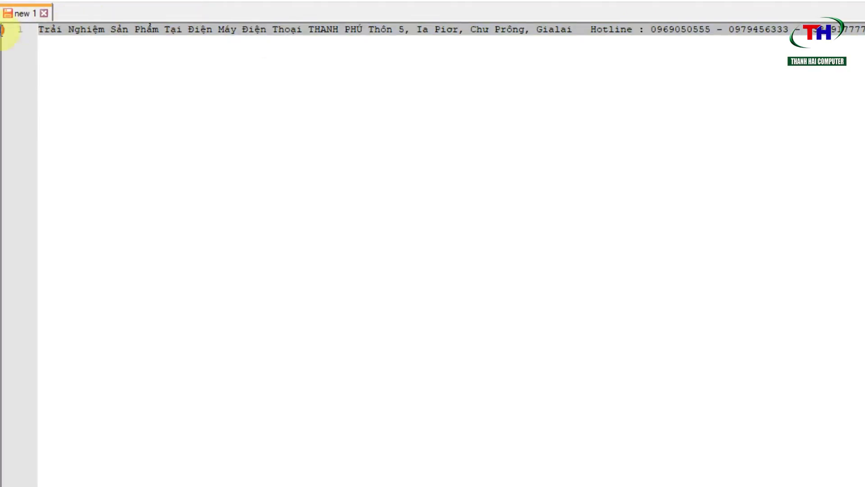
left_click(861, 34)
left_click_drag(860, 28, 104, 32)
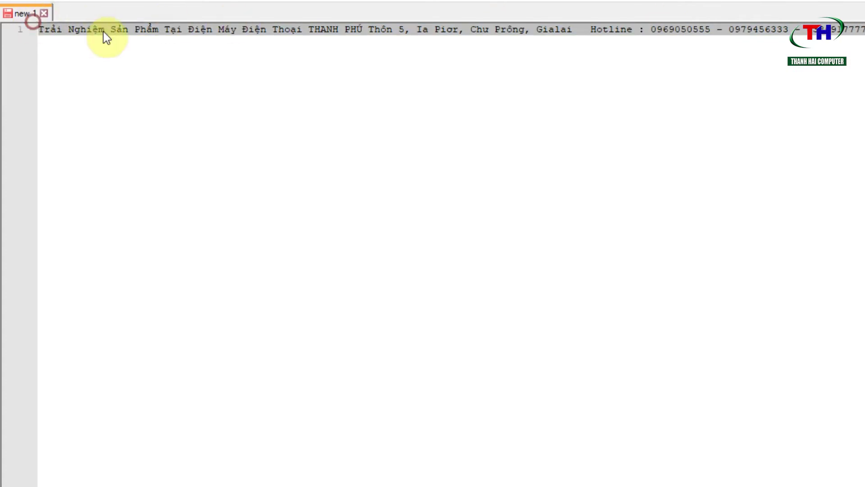
right_click(103, 31)
left_click(127, 67)
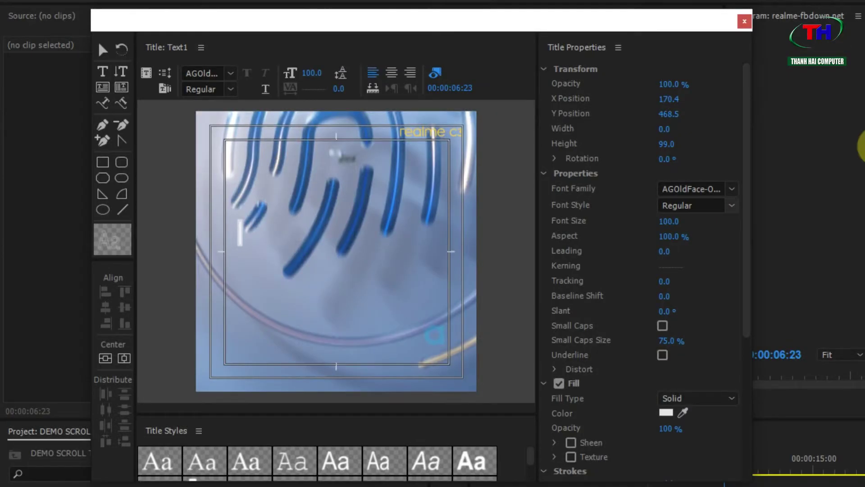
Step: Paste the promotional line into the Text1 title and select all of it
key("ctrl+v")
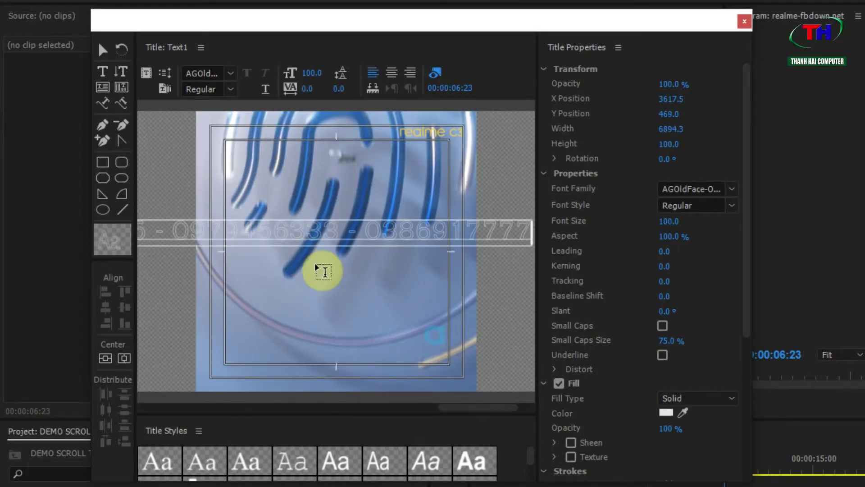
key("ctrl+a")
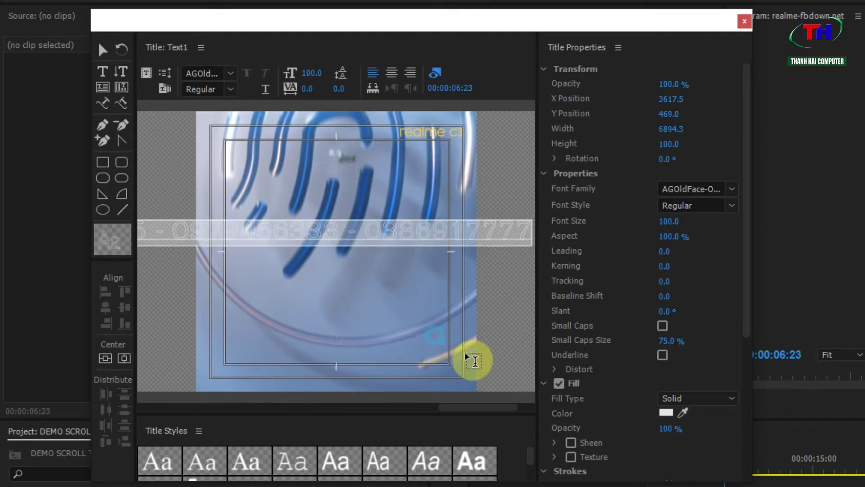
left_click(735, 189)
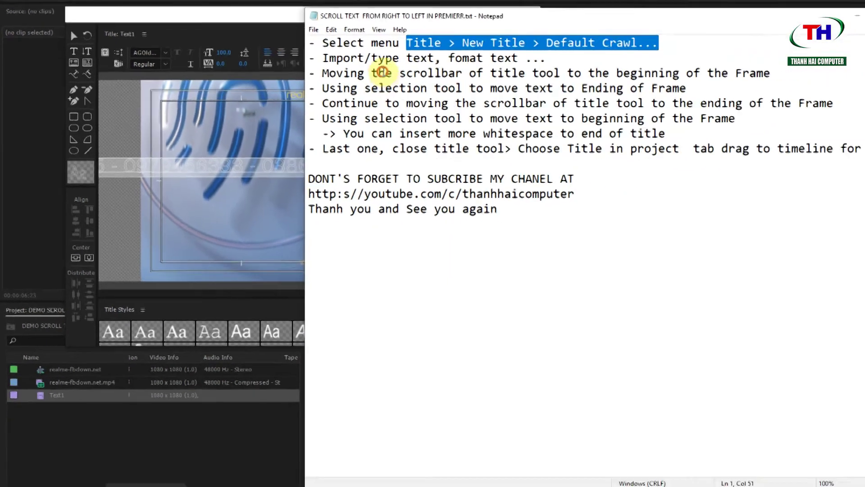
left_click_drag(302, 54, 540, 57)
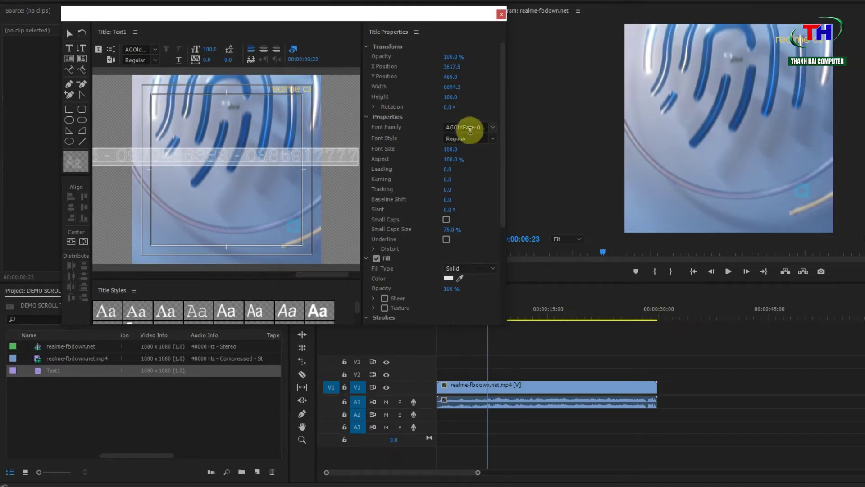
Step: Find UVN Chim Bien Nang in the font list and apply it to the text
left_click(491, 128)
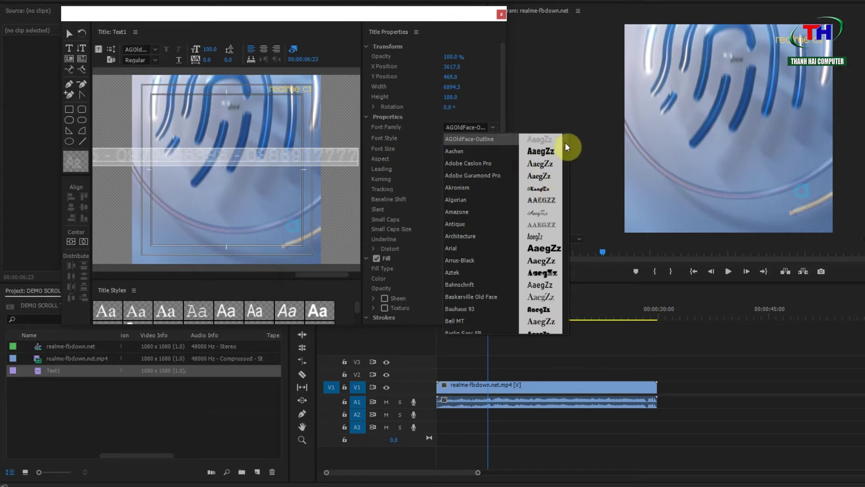
scroll(566, 171, "down", 10)
scroll(566, 182, "down", 5)
scroll(566, 183, "down", 5)
scroll(566, 194, "down", 5)
scroll(565, 210, "down", 5)
scroll(562, 235, "down", 10)
scroll(562, 234, "down", 10)
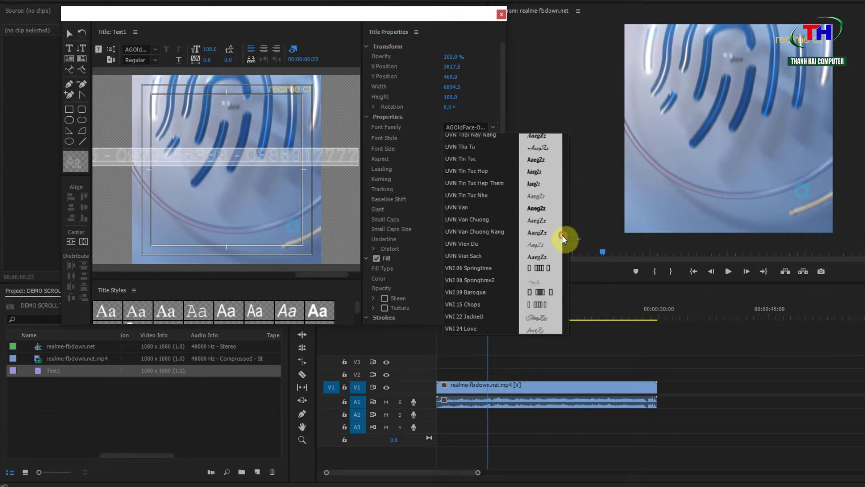
scroll(485, 228, "up", 5)
scroll(485, 229, "up", 5)
scroll(484, 228, "up", 5)
scroll(484, 228, "up", 5)
scroll(485, 228, "up", 3)
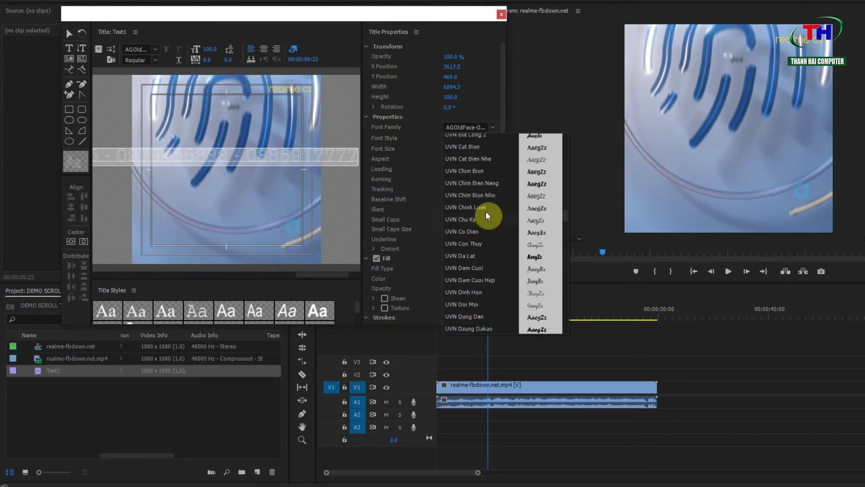
left_click(485, 187)
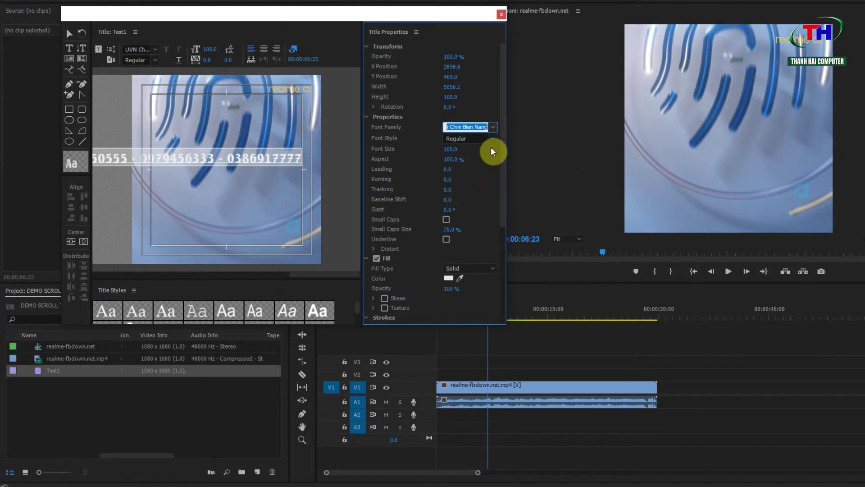
Step: Try UVN Chim Bien Nhe, revert to UVN Chim Bien Nang, and keep Regular style
left_click(493, 128)
left_click(483, 198)
left_click(494, 127)
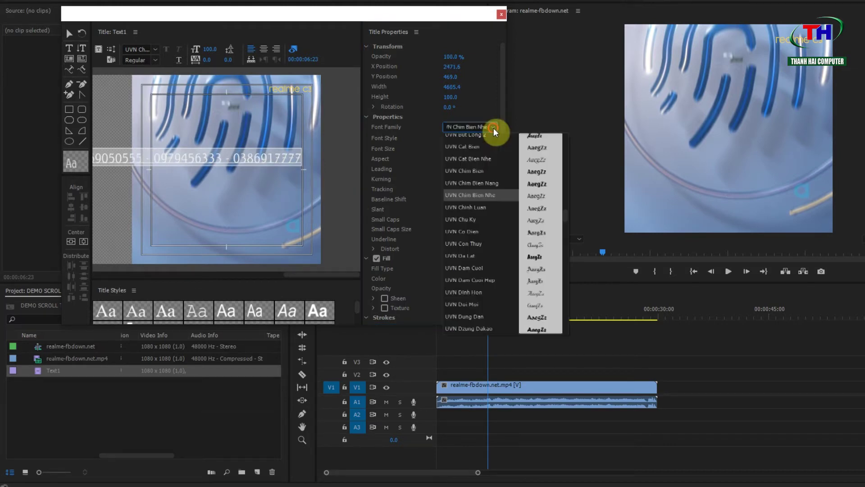
left_click(481, 183)
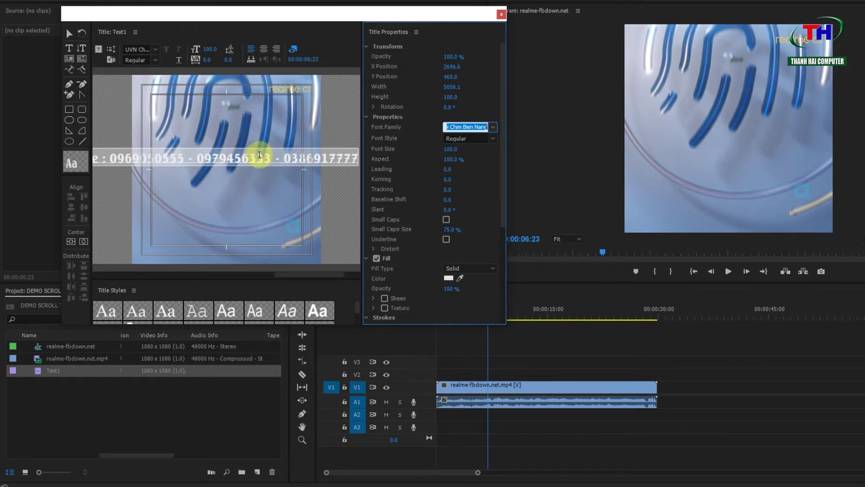
left_click(496, 139)
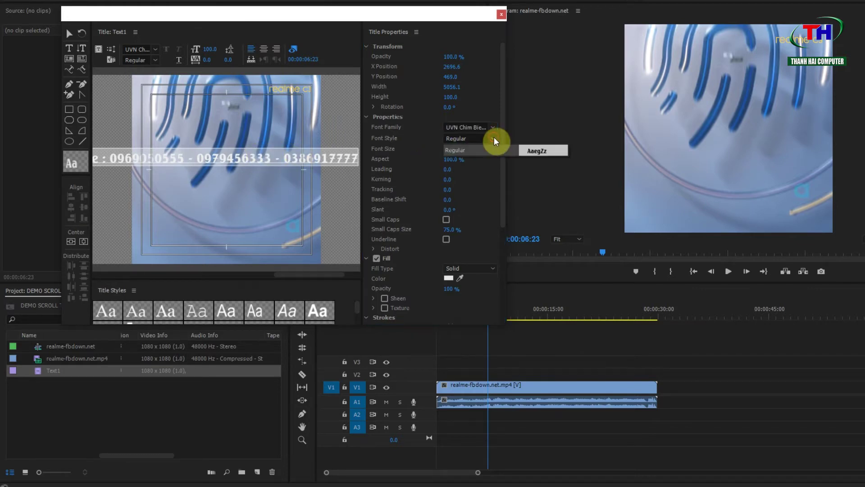
left_click(467, 152)
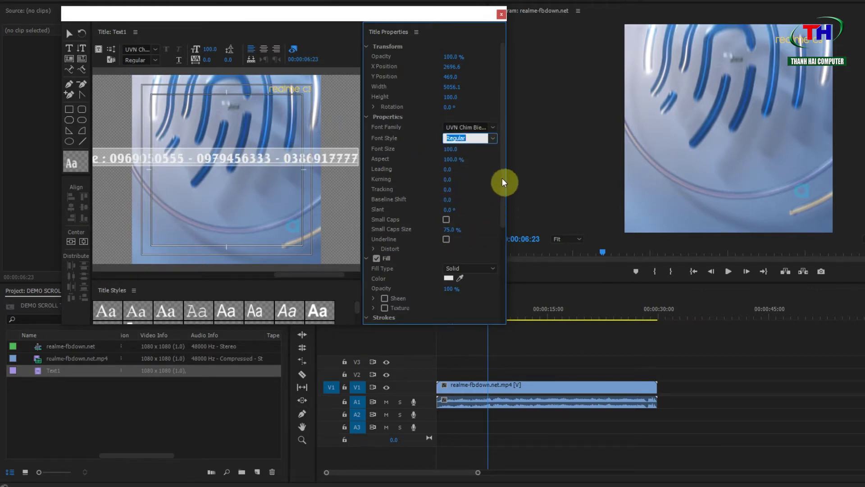
left_click_drag(502, 180, 501, 235)
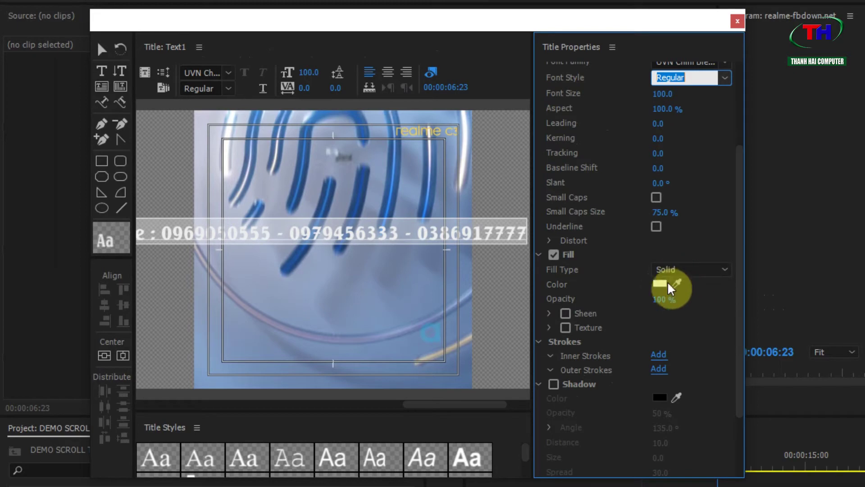
Step: Keep the text fill white and add an outer stroke coloured purple 7510AE
left_click(661, 284)
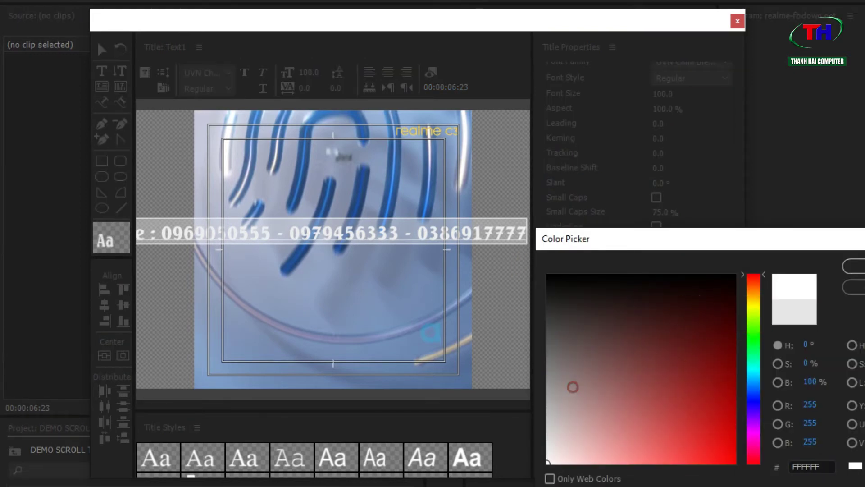
left_click(854, 266)
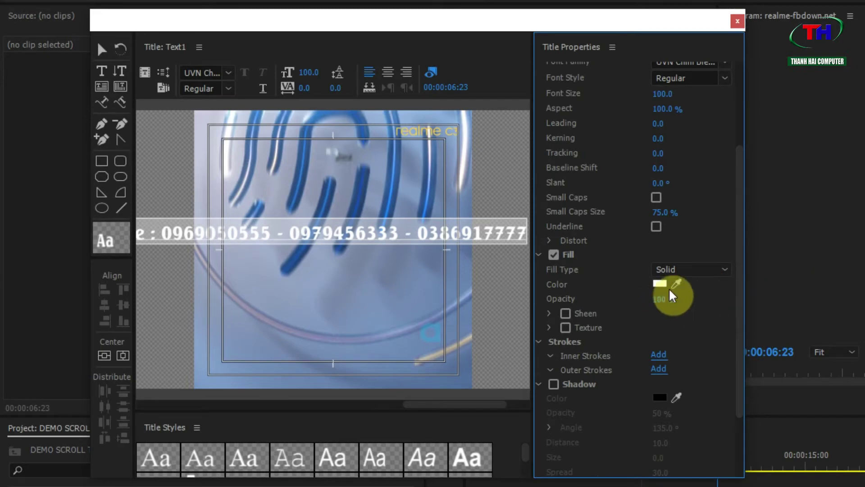
left_click_drag(741, 283, 739, 354)
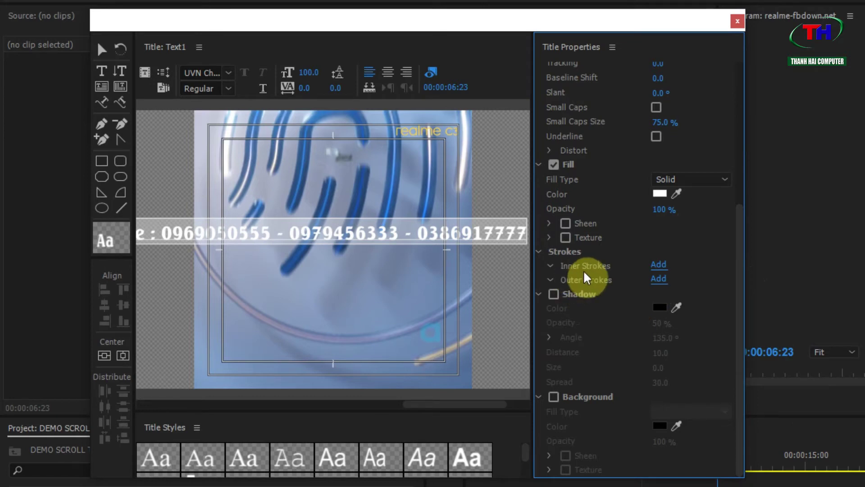
left_click(658, 279)
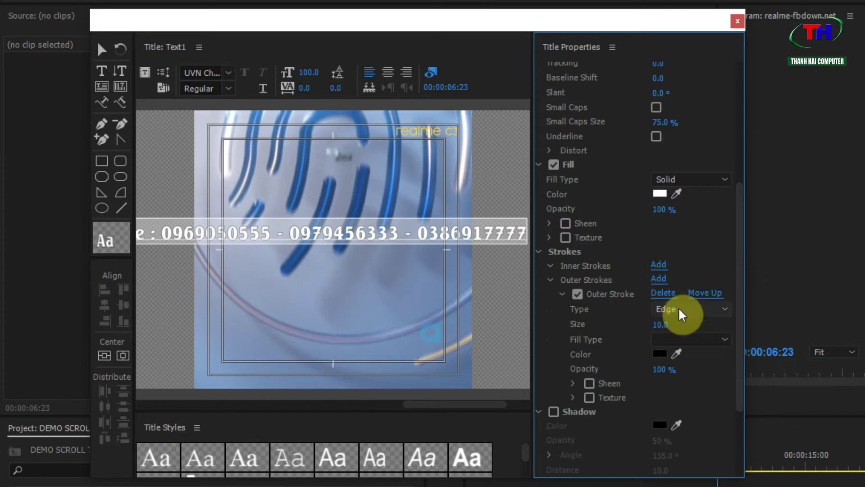
left_click(660, 354)
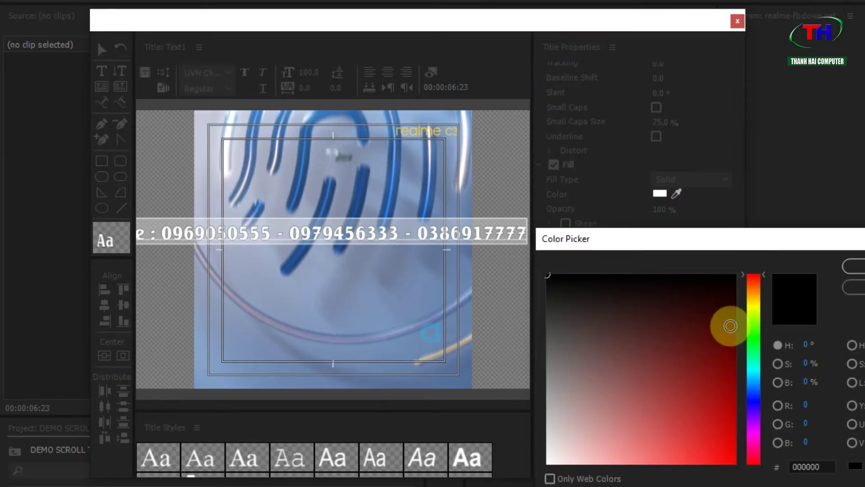
left_click(748, 396)
left_click_drag(748, 402, 752, 420)
left_click(710, 386)
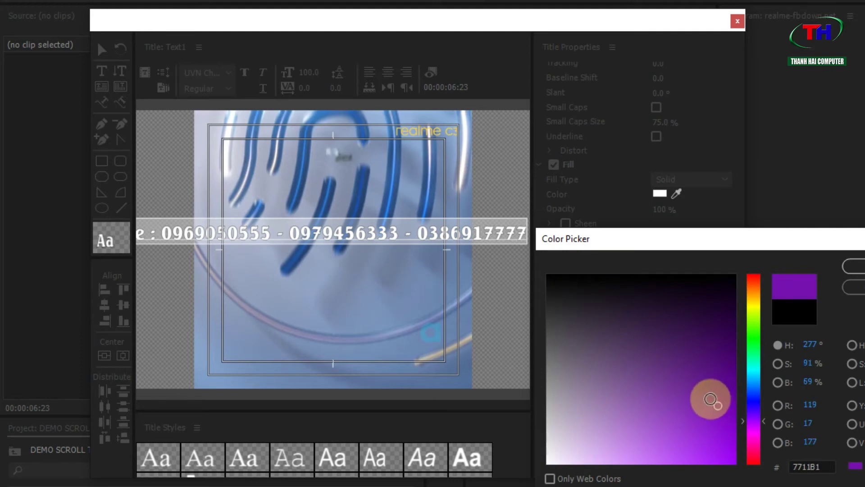
left_click(718, 403)
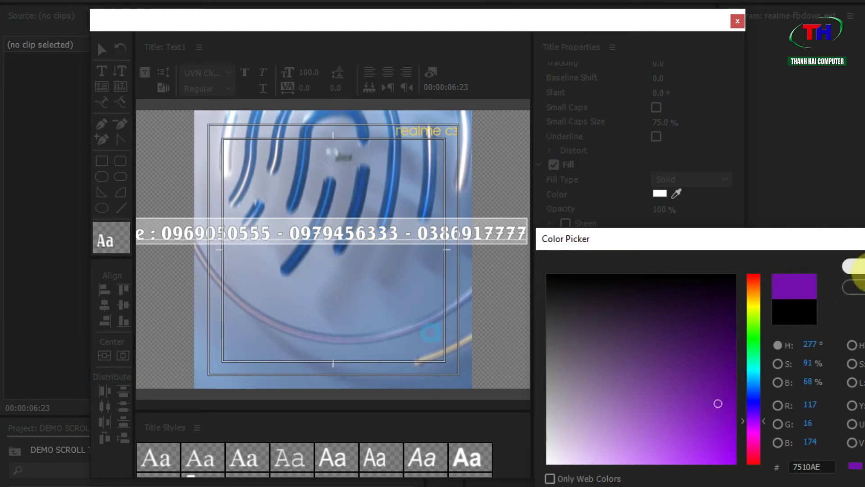
left_click(856, 267)
Step: Set the outer stroke size to 41, enable Shadow, and close the title editor
left_click(664, 324)
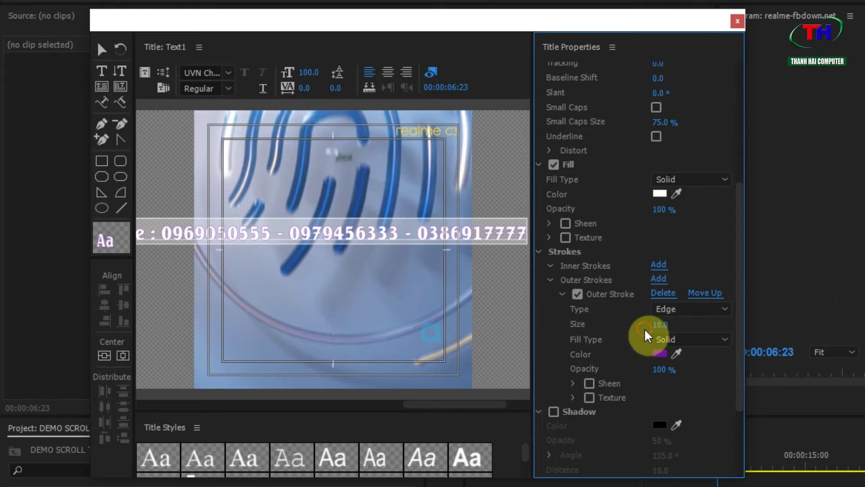
key("Return")
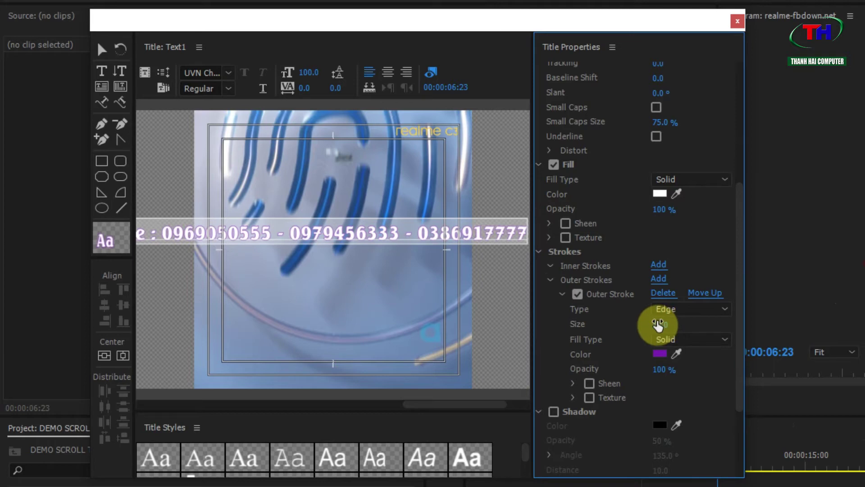
left_click_drag(657, 323, 665, 324)
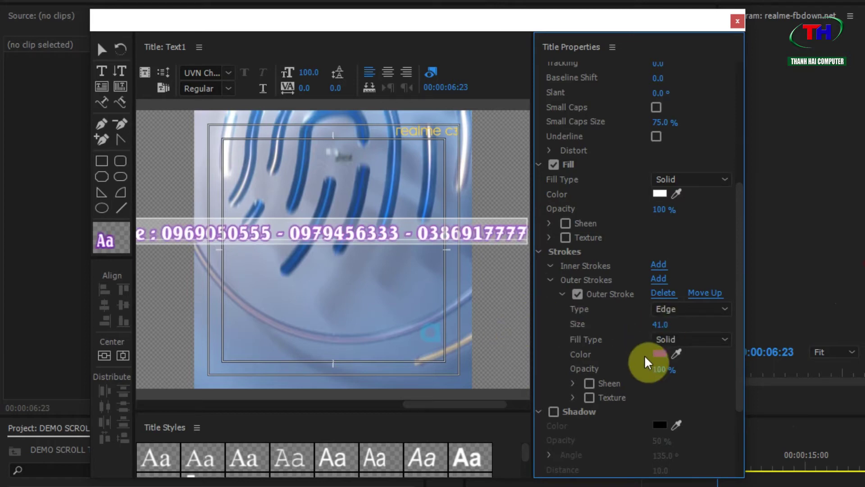
left_click(554, 411)
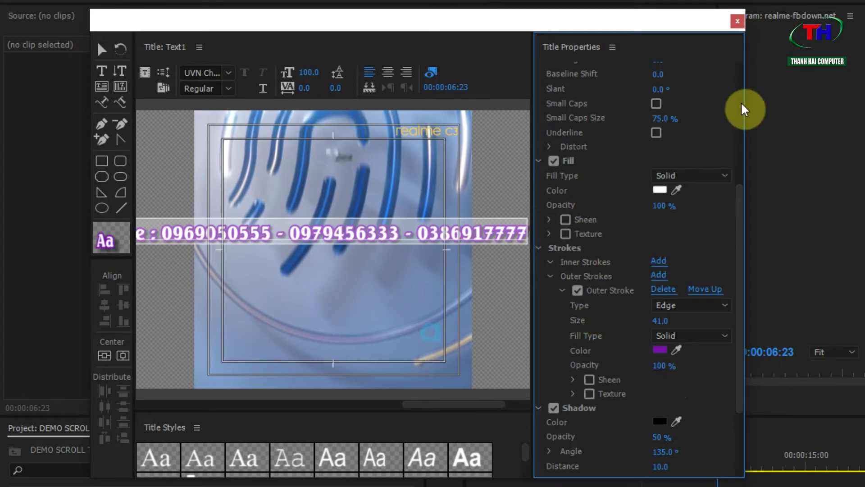
left_click_drag(744, 108, 762, 338)
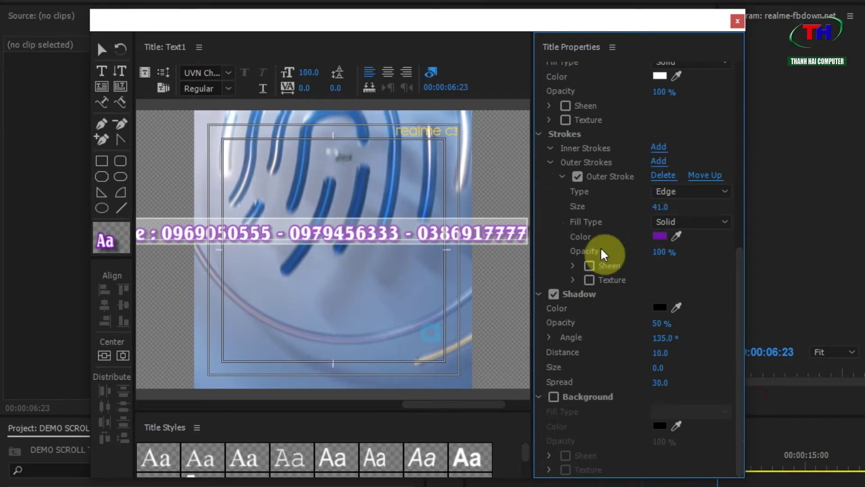
left_click(743, 26)
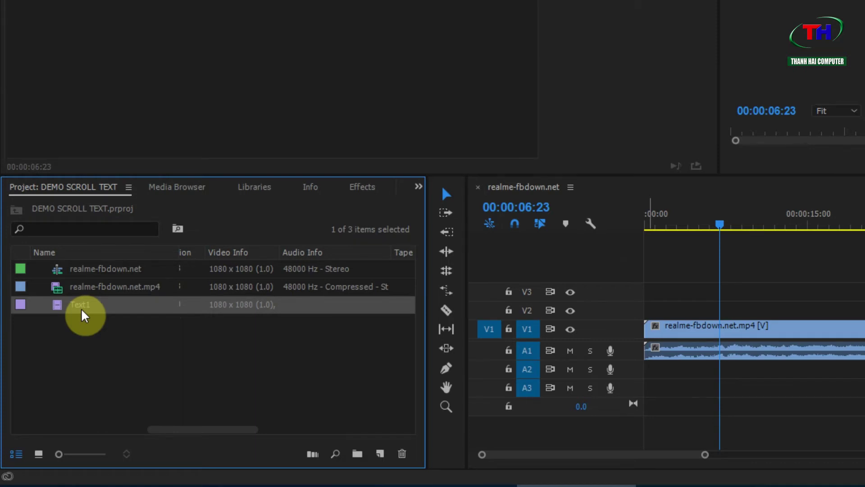
Step: Place the Text1 title on track V2 above the realme clip, near the sequence start
left_click(142, 324)
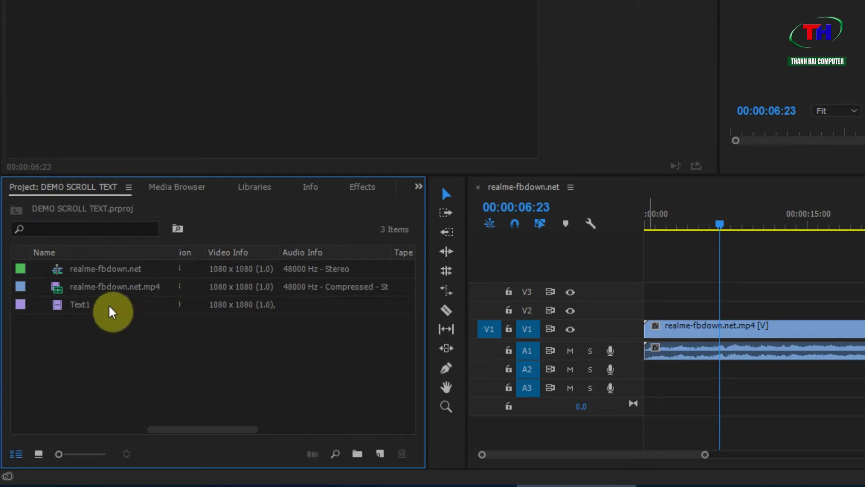
left_click(82, 311)
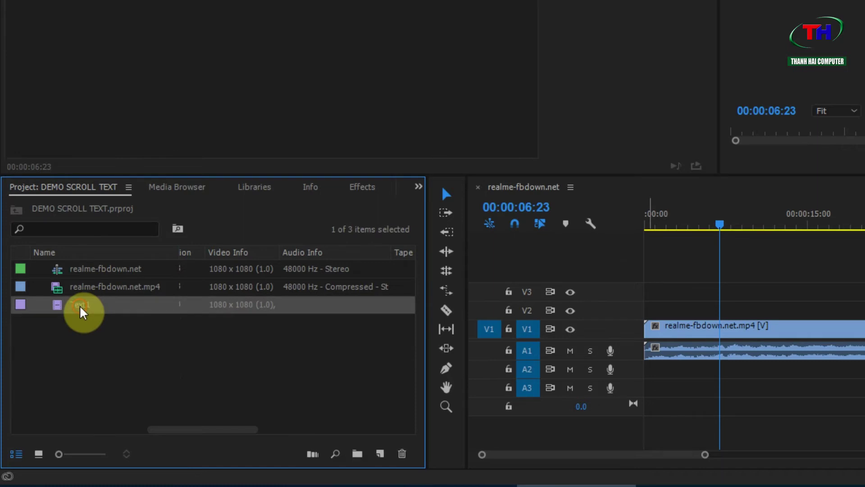
left_click_drag(79, 311, 731, 309)
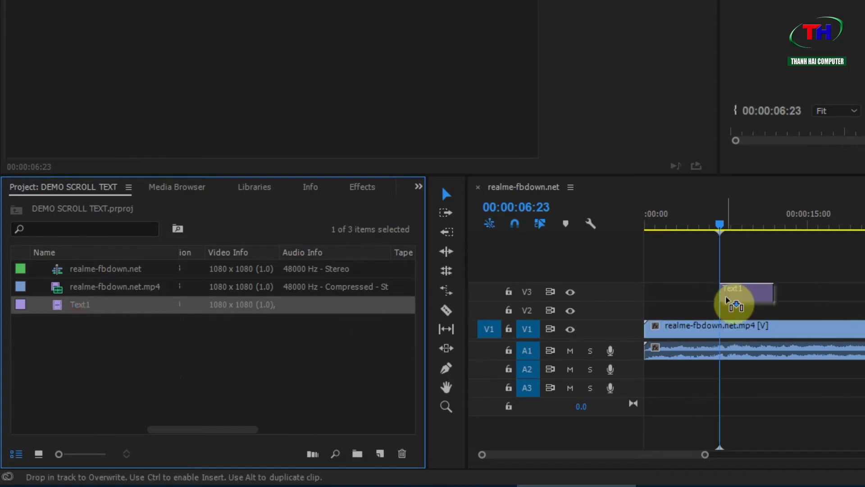
left_click_drag(731, 308, 703, 308)
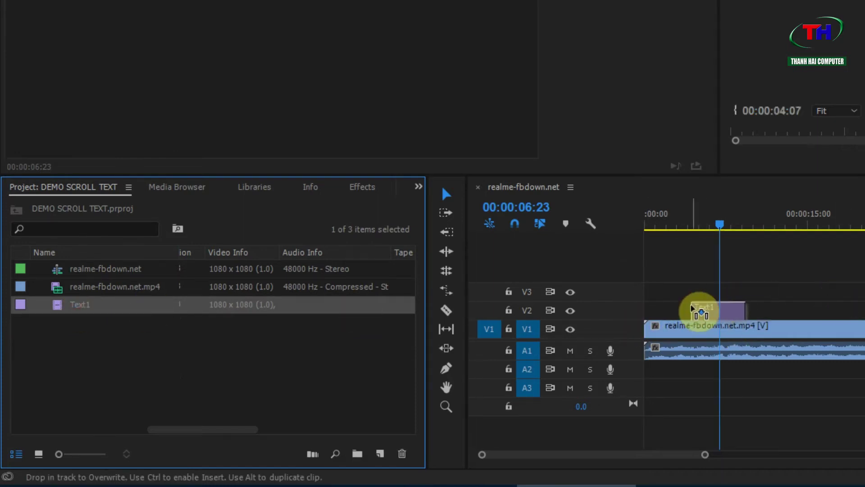
left_click_drag(703, 308, 709, 309)
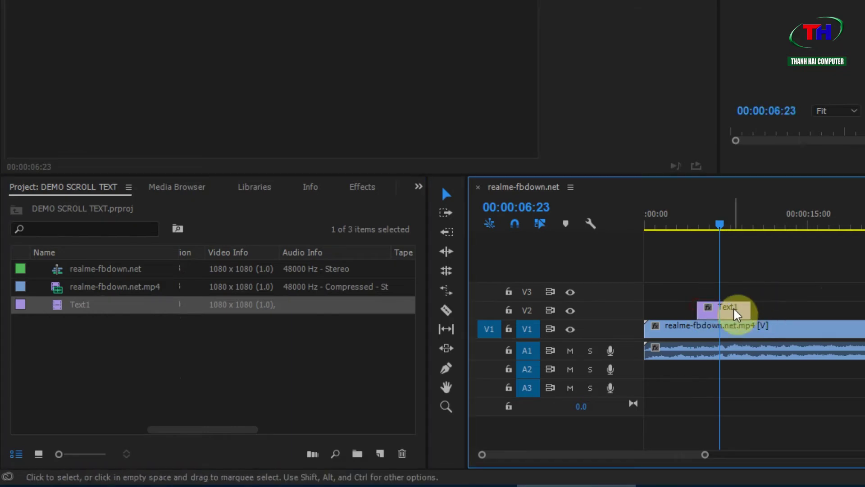
left_click(410, 311)
Step: Align the Text1 clip with the sequence start and reopen it in the title editor, shifted slightly right
mouse_move(424, 363)
left_mouse_down()
mouse_move(398, 366)
mouse_move(438, 363)
left_mouse_up()
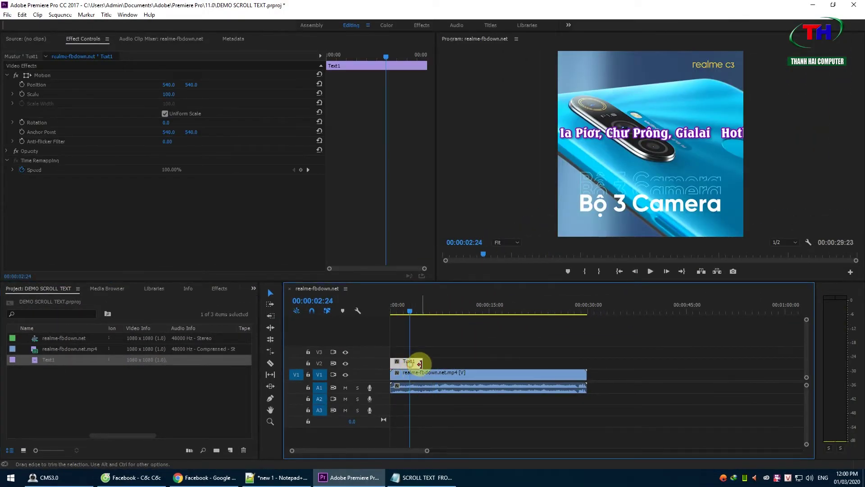
double_click(418, 364)
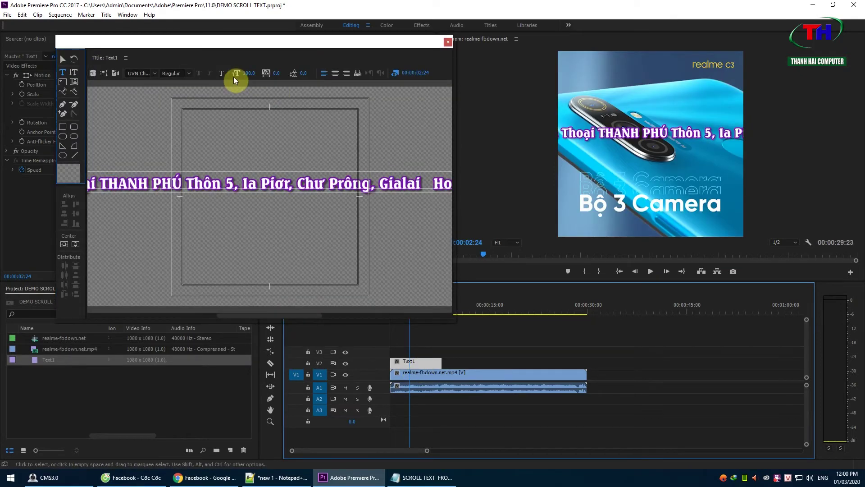
left_click_drag(238, 45, 272, 40)
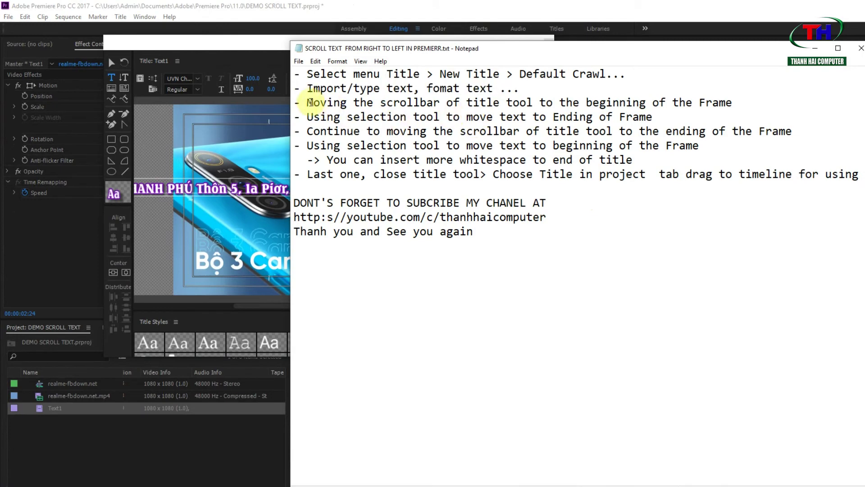
Step: Highlight the note 'Moving the scrollbar of title tool to the beginning of the Frame' and minimize Notepad
left_click_drag(307, 103, 733, 102)
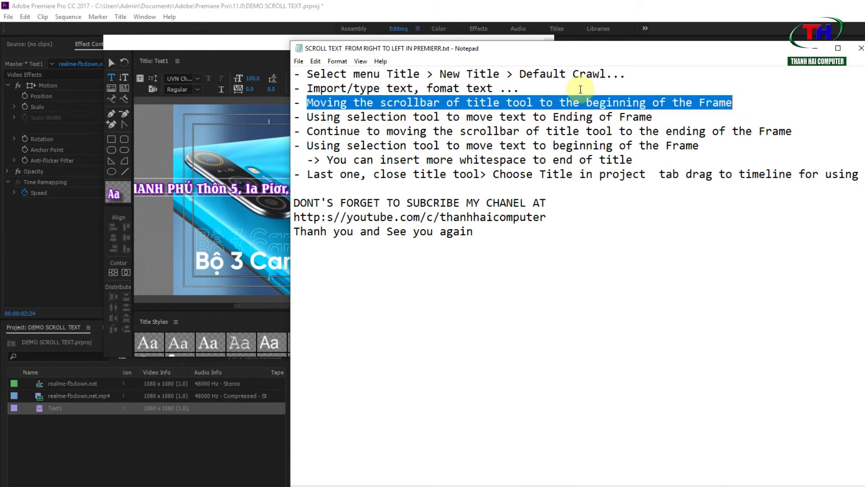
left_click(815, 50)
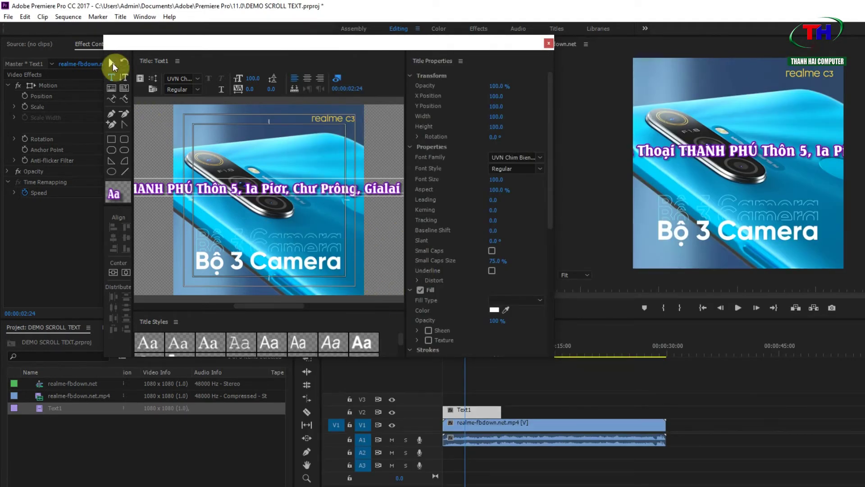
Step: Move the crawl text to the frame's right edge and raise it, to X 3617.3 and Y 338.7
left_click(111, 64)
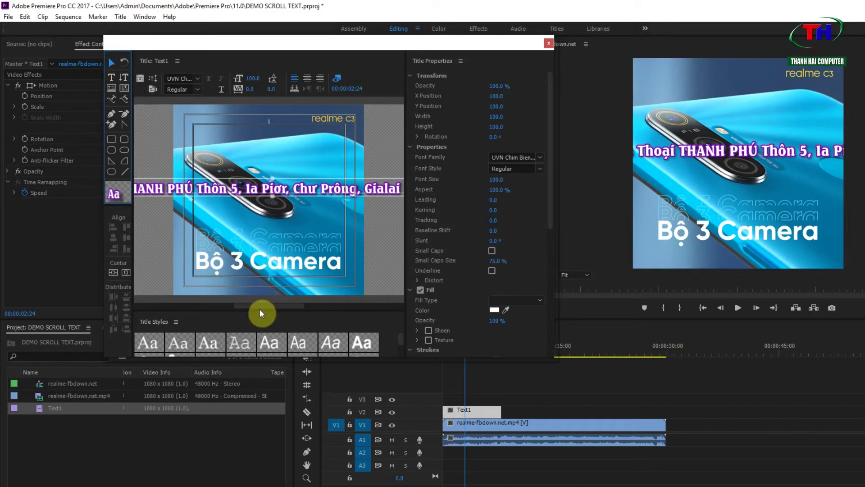
left_click_drag(260, 310, 145, 308)
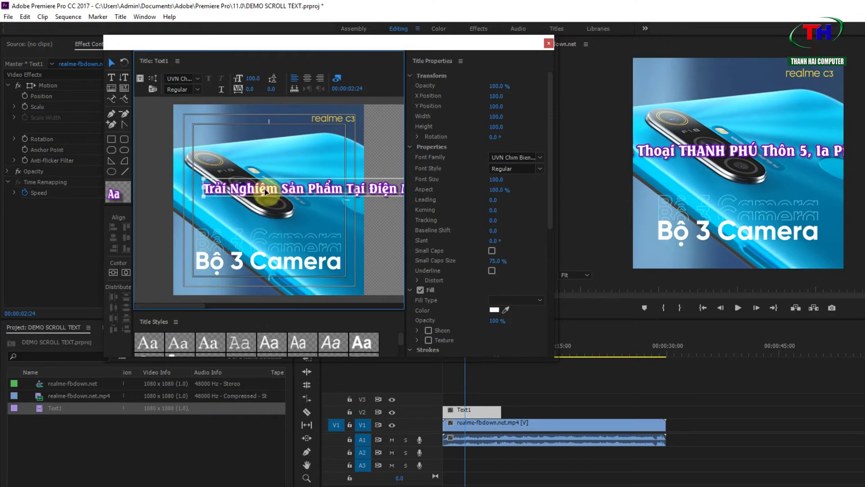
mouse_move(258, 190)
left_mouse_down()
mouse_move(335, 213)
mouse_move(338, 246)
mouse_move(375, 278)
left_mouse_up()
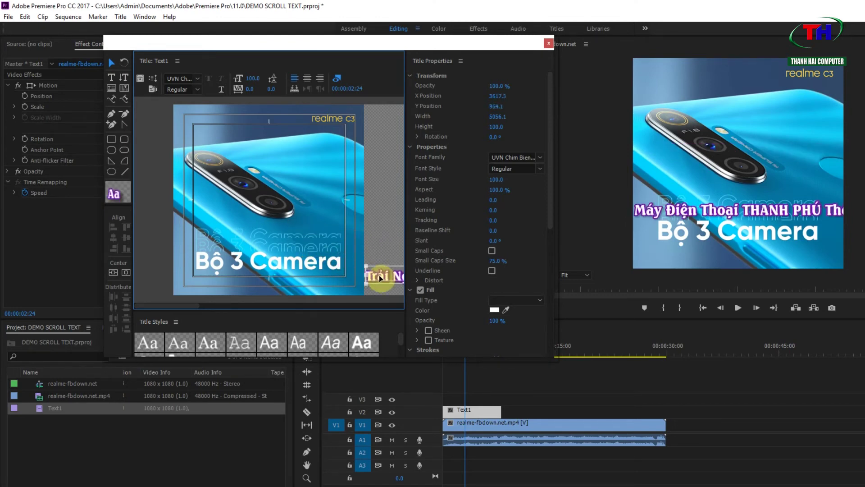
left_click_drag(381, 279, 382, 168)
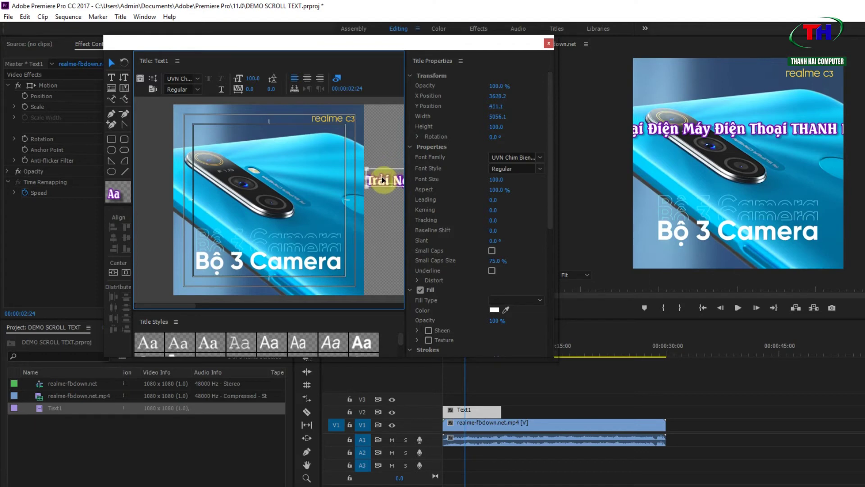
left_click_drag(381, 166, 381, 163)
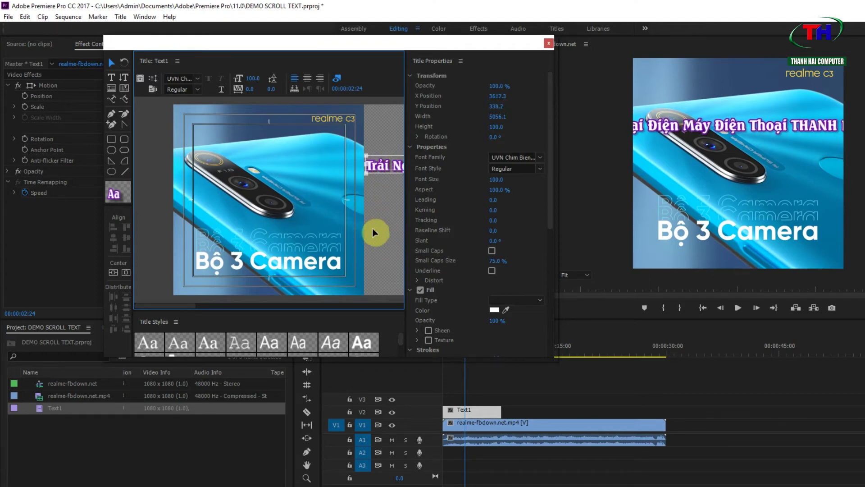
left_click(477, 477)
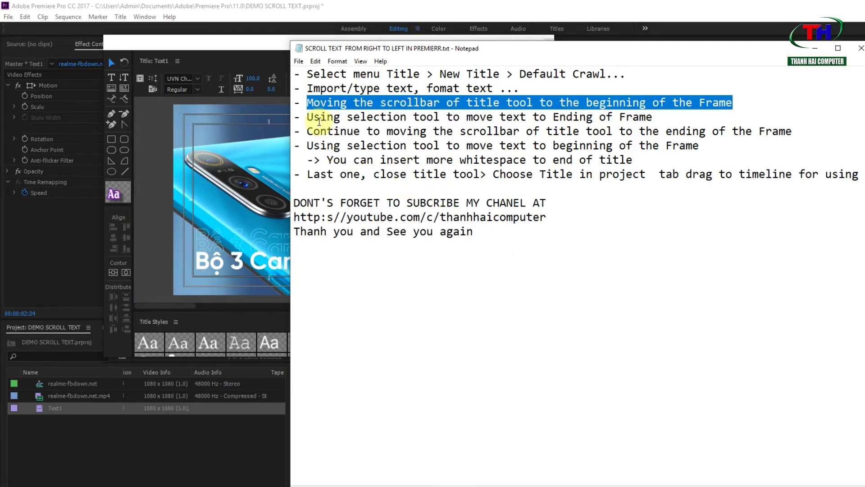
Step: Read note lines 4 and 5 on moving text to the frame end, then scroll the title to its tail
left_click(307, 117)
left_click_drag(308, 116, 694, 103)
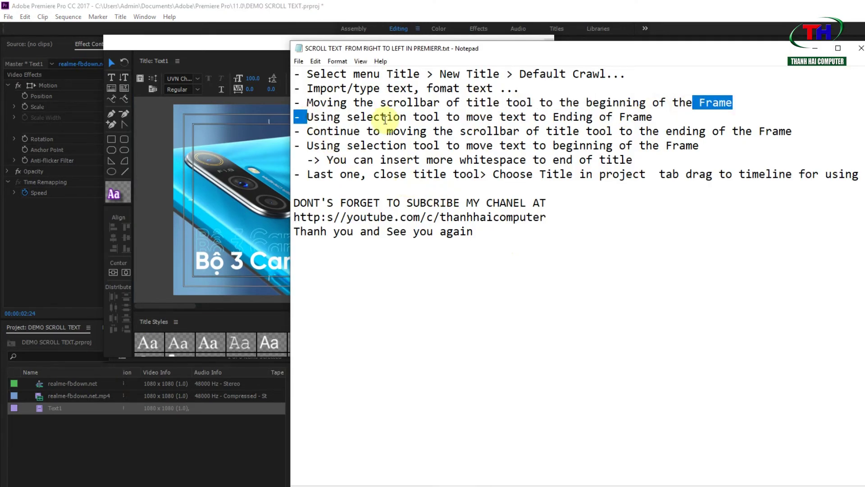
left_click_drag(306, 117, 653, 116)
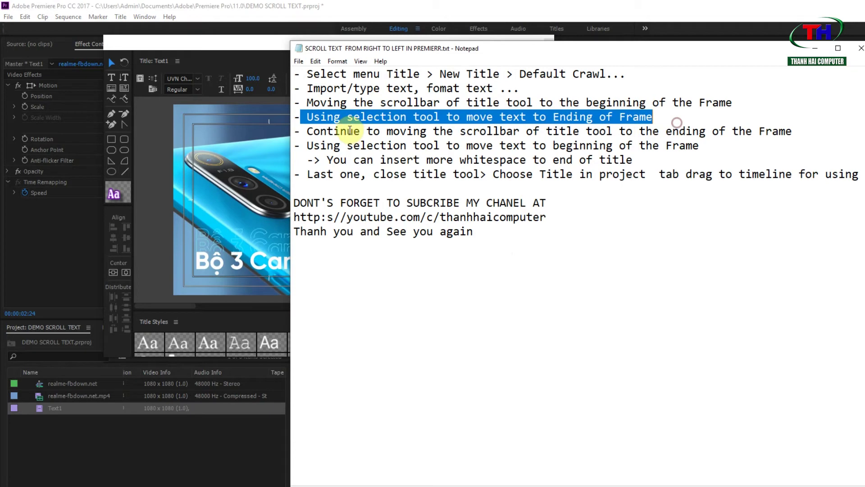
left_click(305, 131)
left_click_drag(306, 130, 792, 131)
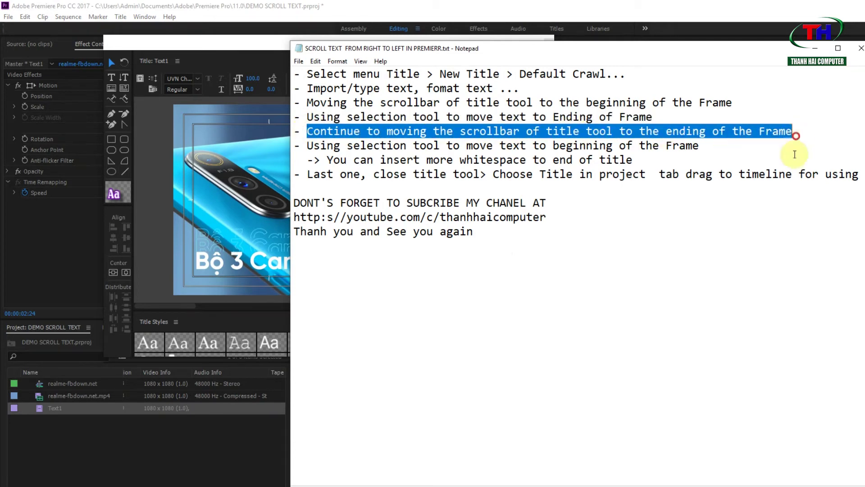
left_click(816, 50)
left_click_drag(167, 308, 409, 307)
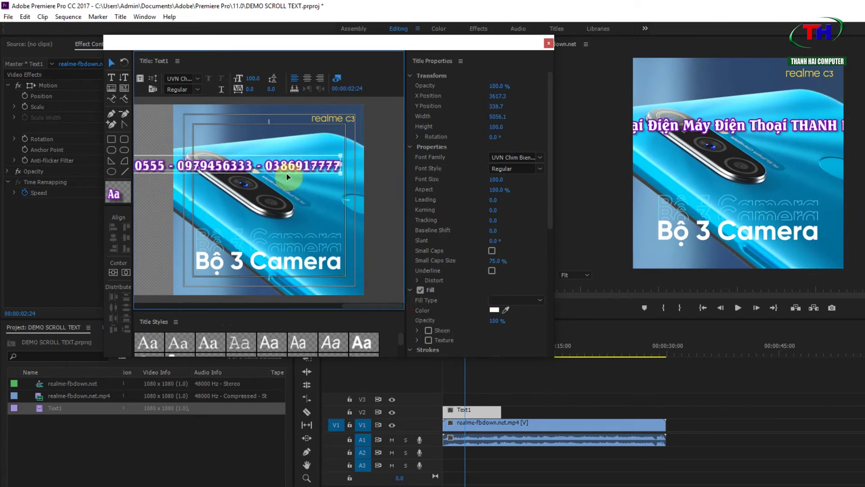
Step: Add trailing spaces after the hotline numbers so the crawl widens to 6358.4, then close the title
left_click(112, 78)
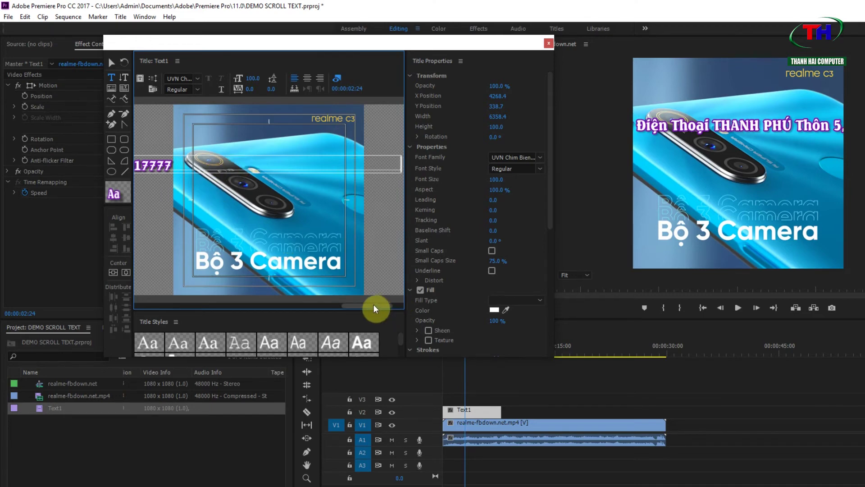
key("alt+Tab")
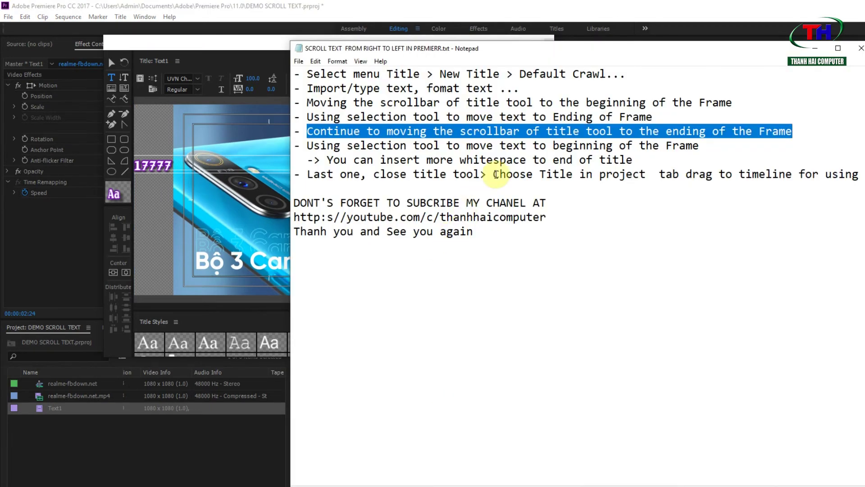
left_click(377, 145)
left_click_drag(307, 145, 862, 175)
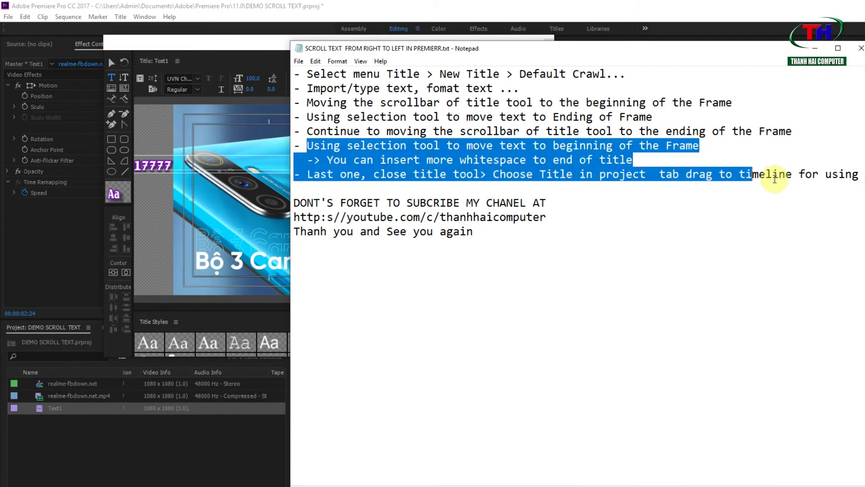
key("alt+Tab")
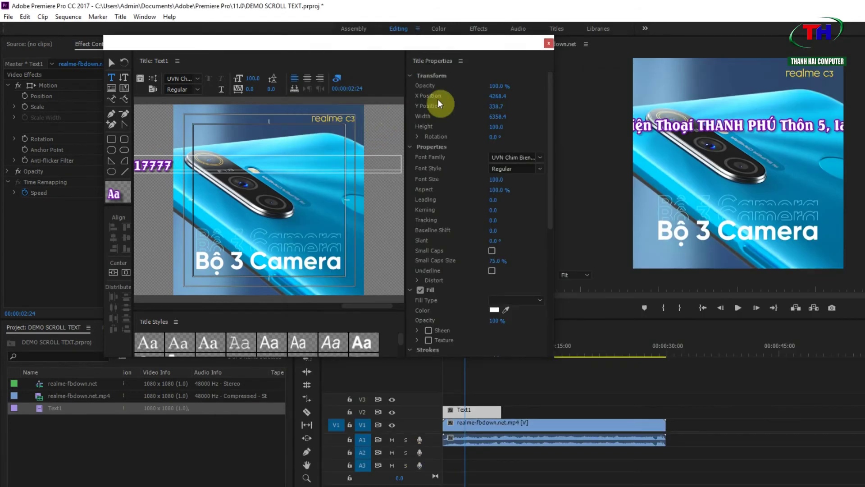
left_click(549, 44)
Step: Rewind the sequence to the start and play it to preview the crawl
left_click(471, 413)
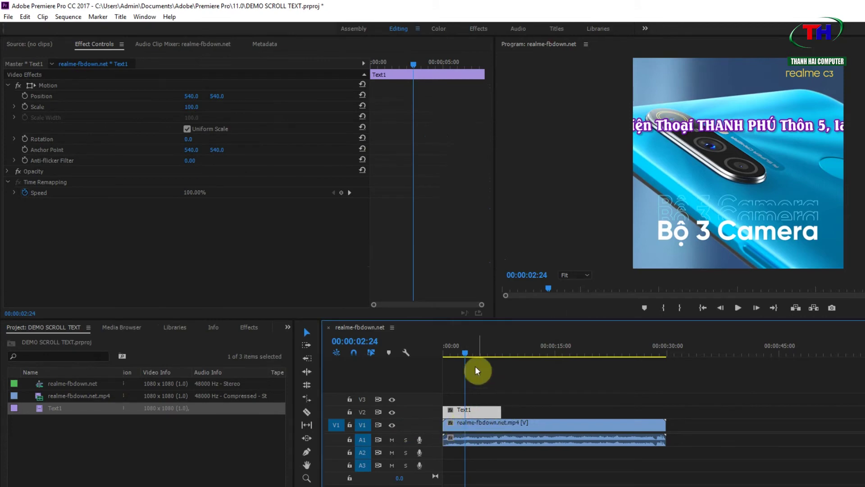
left_click_drag(464, 352, 443, 356)
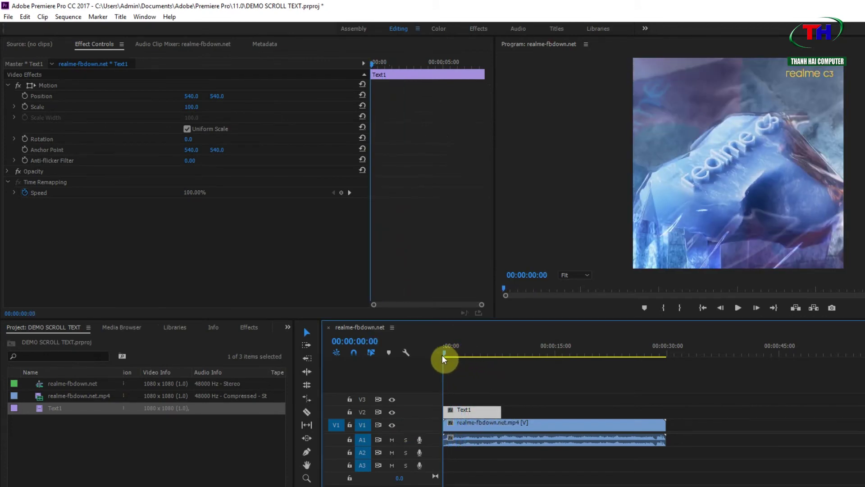
key("space")
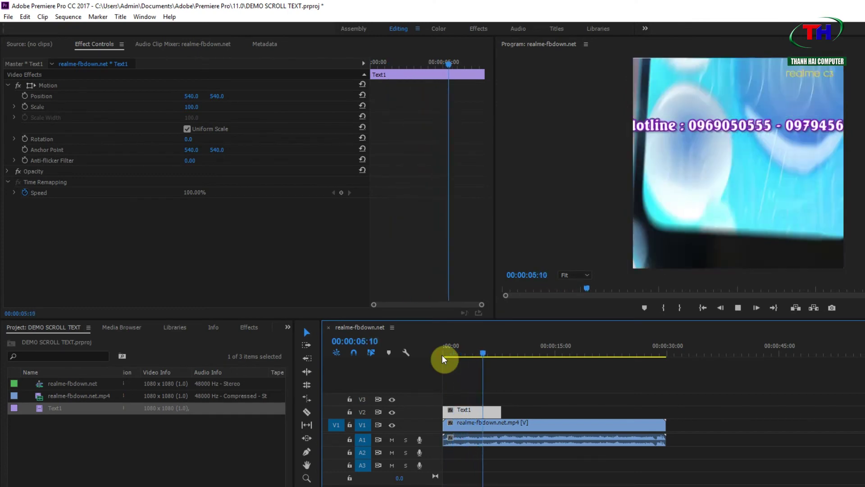
key("space")
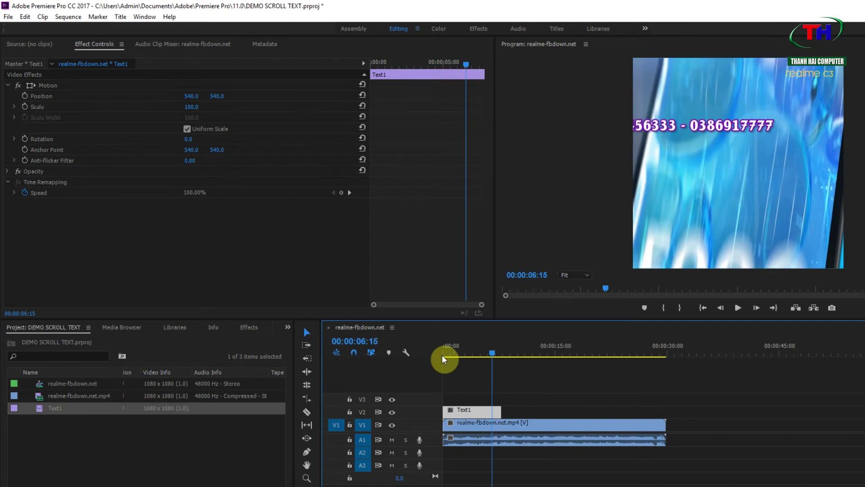
Step: Stretch Text1 to the realme clip's end, replay it, and move it up to track V3
left_click(468, 413)
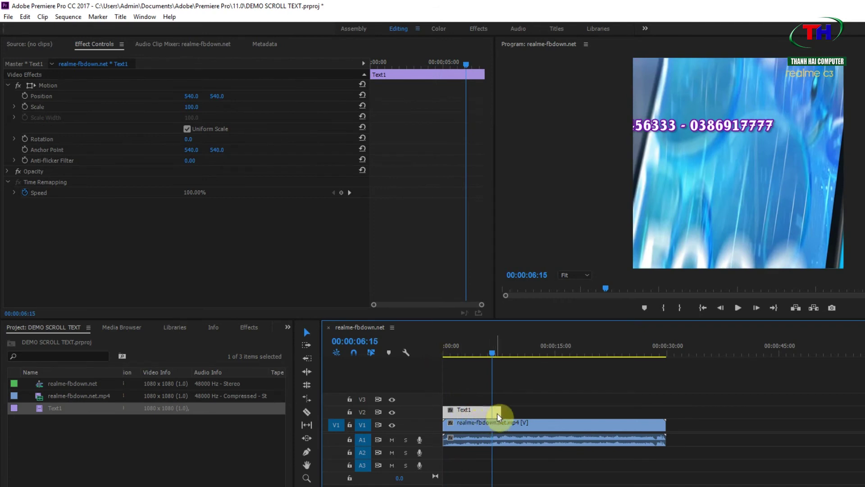
left_click_drag(498, 411, 659, 409)
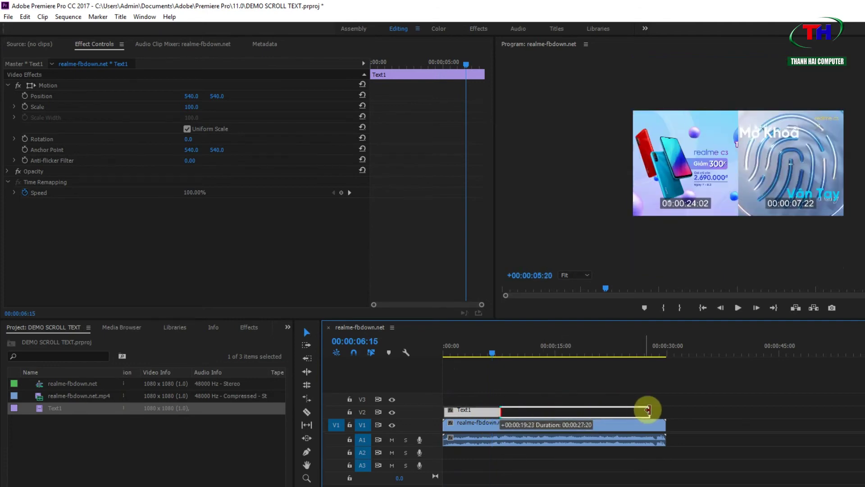
left_click(469, 346)
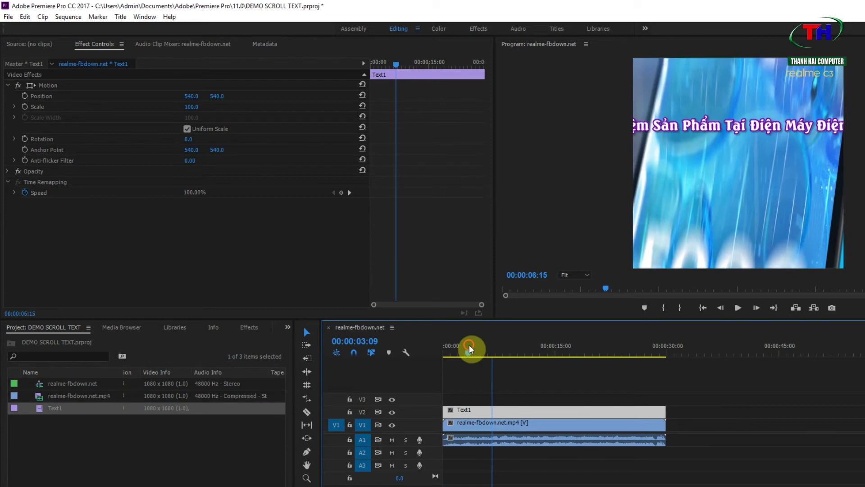
key("space")
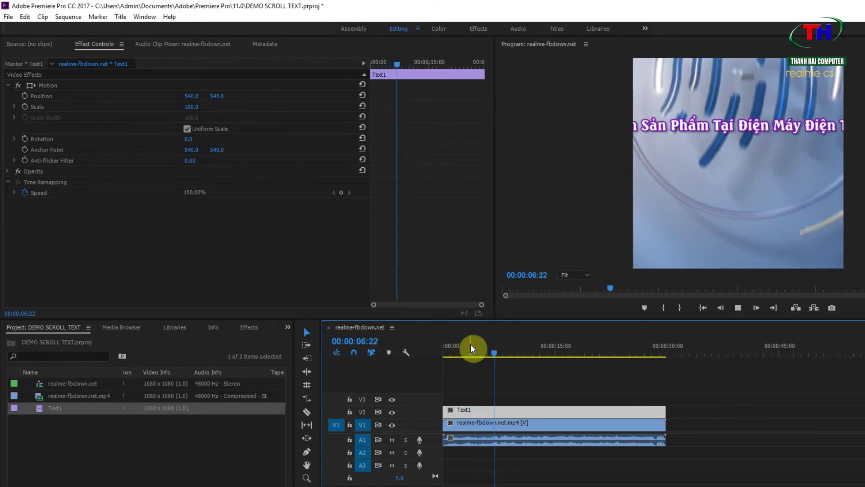
key("space")
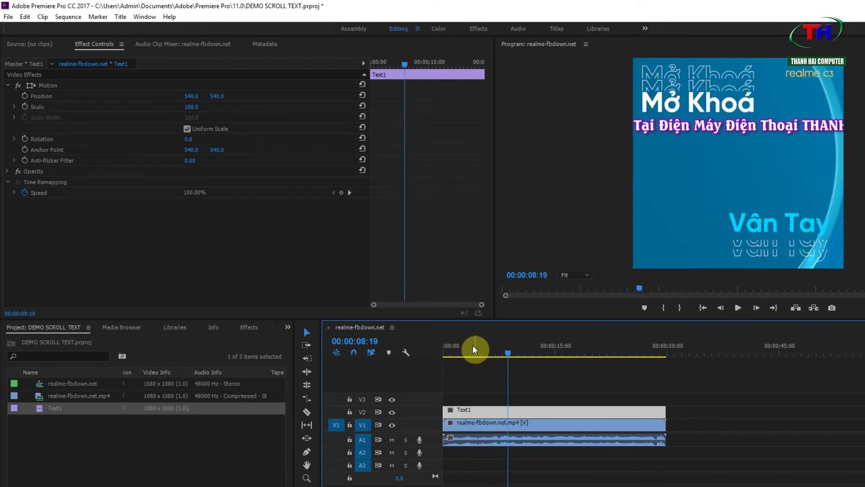
left_click_drag(517, 410, 523, 401)
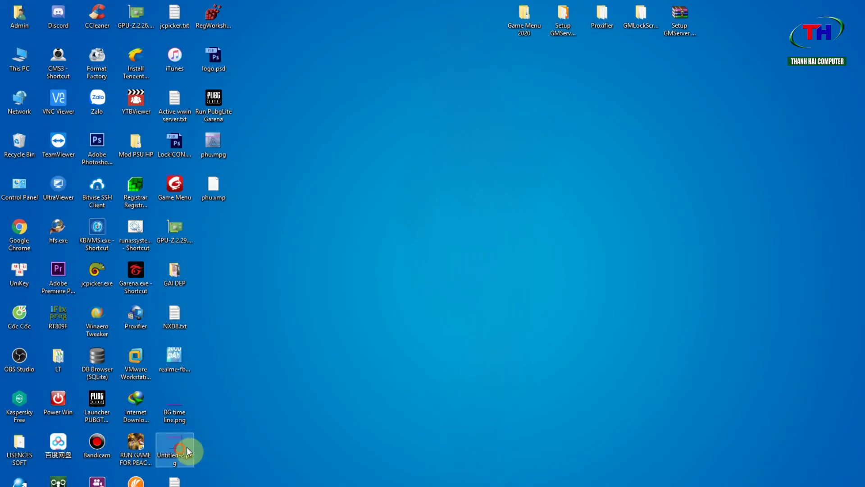
mouse_move(186, 447)
left_mouse_down()
mouse_move(344, 418)
mouse_move(172, 383)
left_mouse_up()
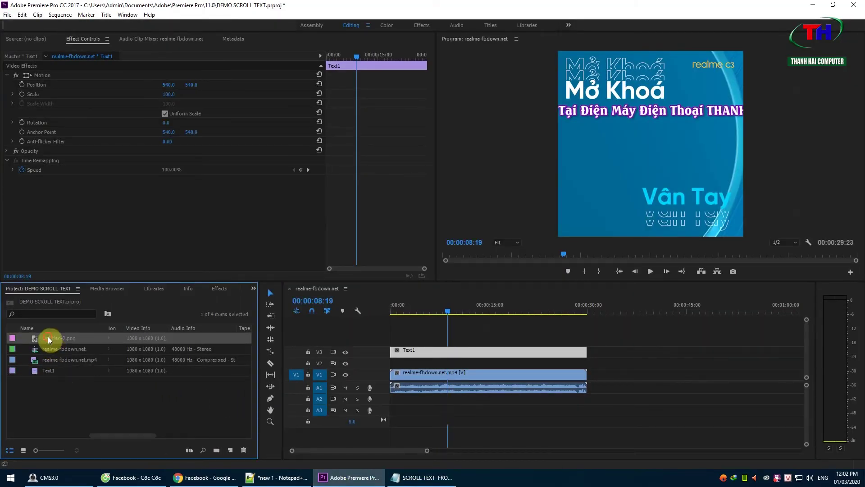
Step: Lay Untitled-2.png on V2 across the full sequence length, then reopen the Text1 title
left_click_drag(48, 338, 395, 363)
left_click_drag(468, 363, 586, 363)
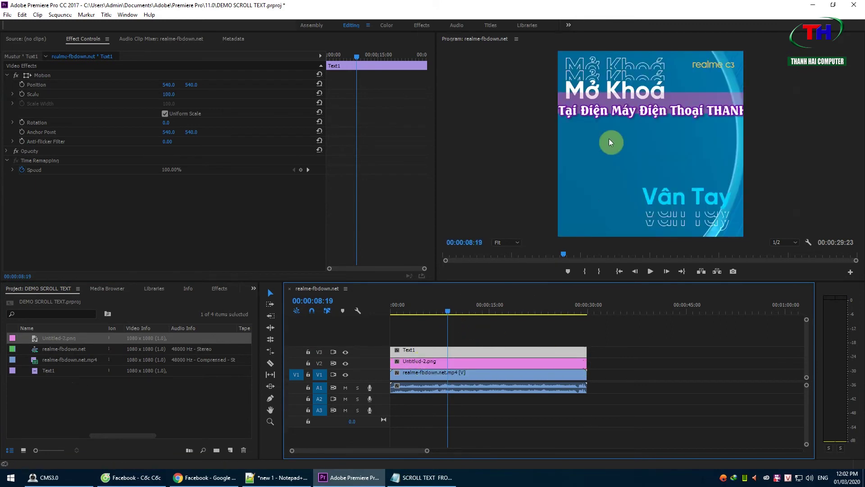
left_click(448, 363)
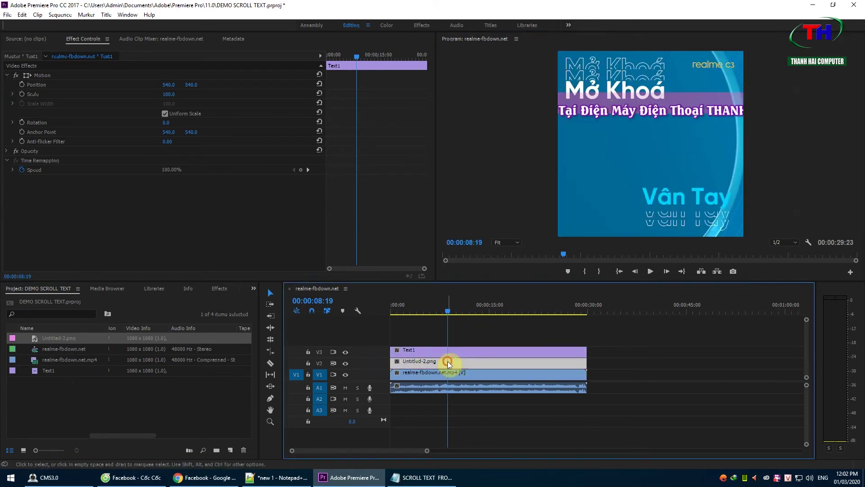
left_click(407, 351)
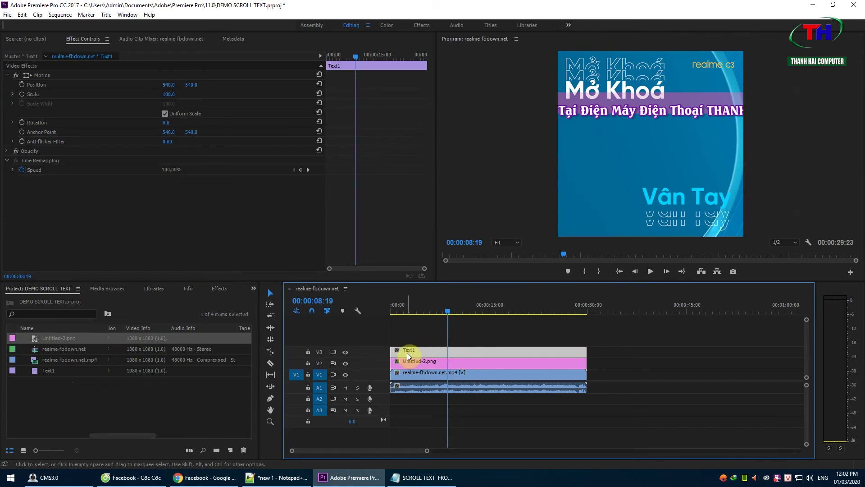
double_click(407, 352)
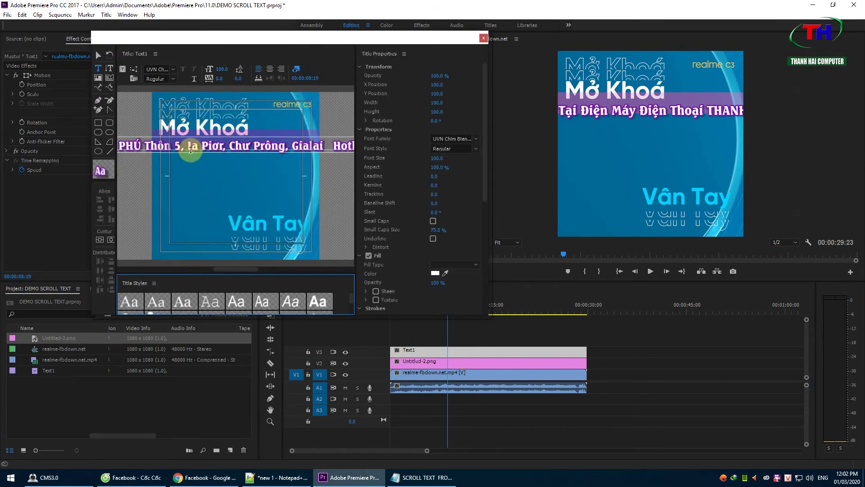
Step: Raise the crawl text onto the purple band, close the title, and play from about five seconds
left_click_drag(235, 270, 140, 269)
left_click(101, 55)
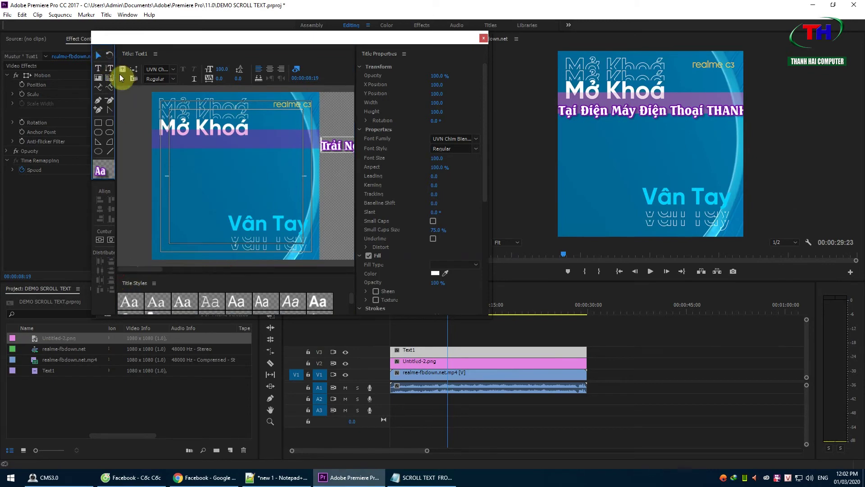
left_click(335, 151)
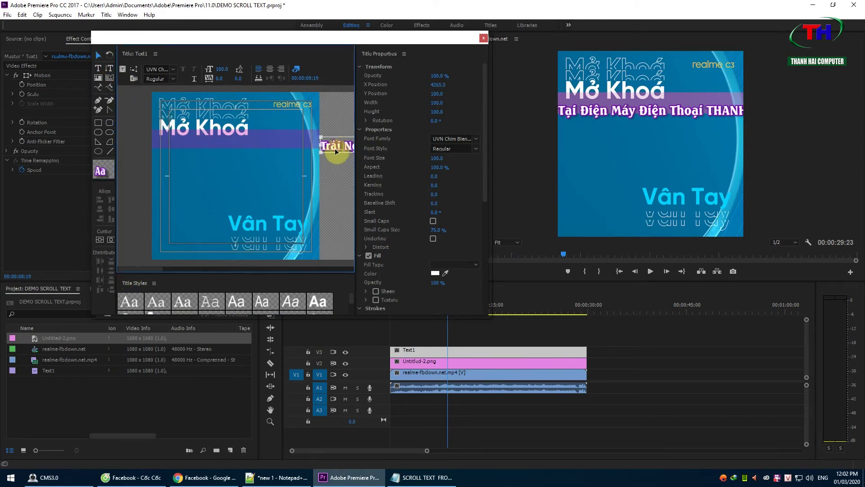
left_click_drag(334, 149, 335, 143)
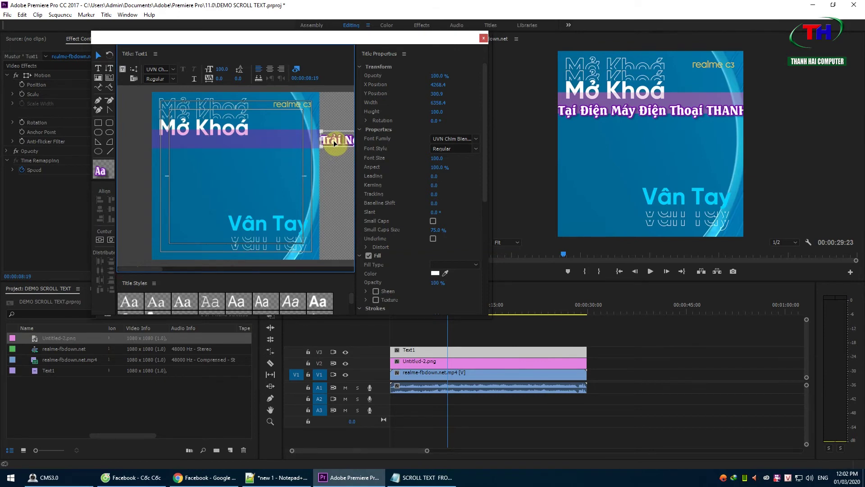
left_click(484, 38)
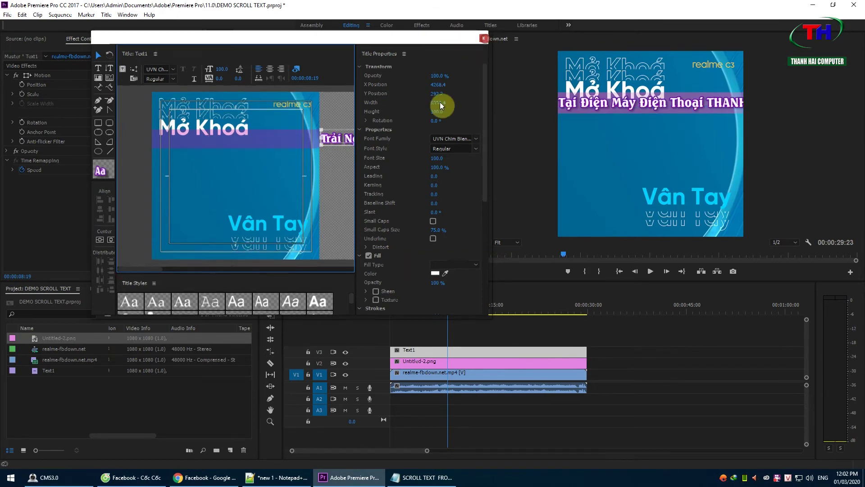
left_click(425, 306)
key("space")
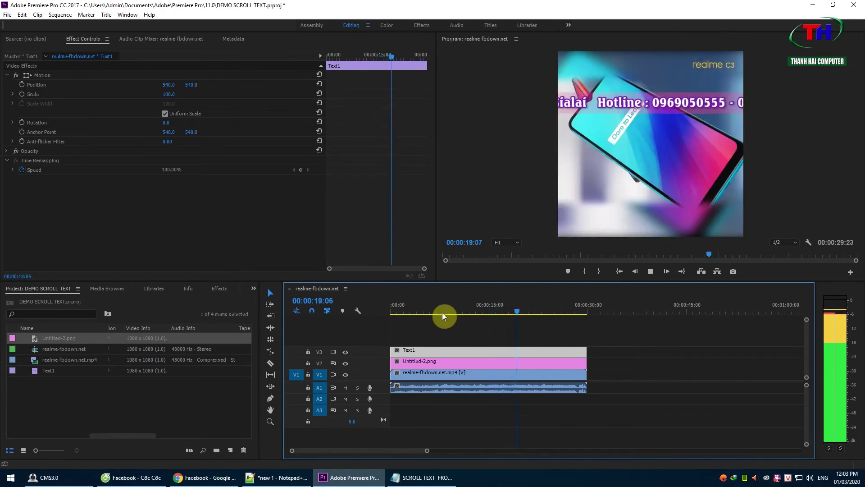
Step: Stop the preview, mark the whole sequence as the In/Out range, and return to the start
key("space")
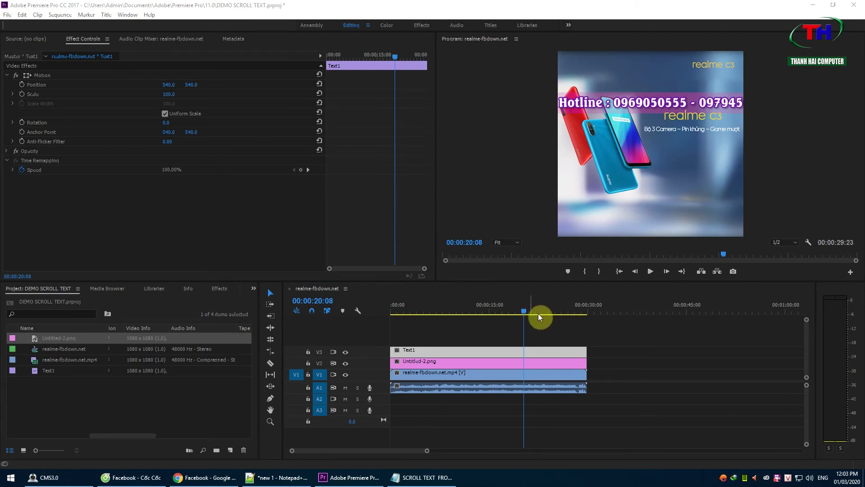
left_click_drag(585, 307, 552, 309)
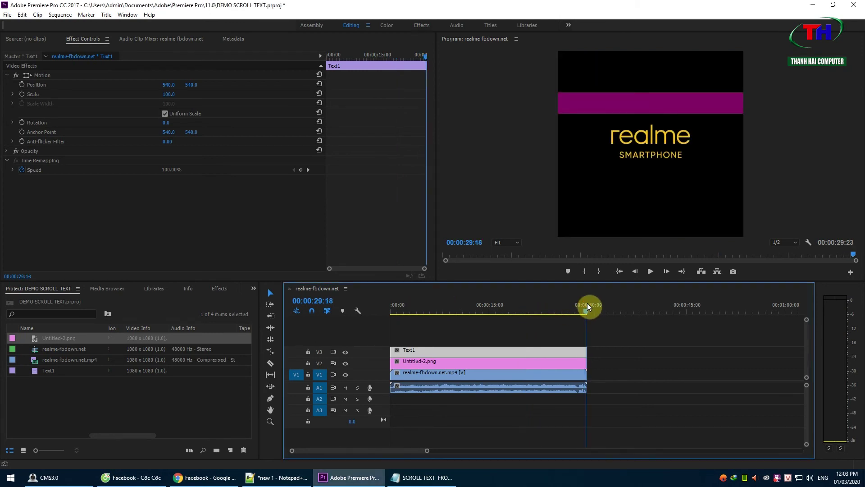
key("End")
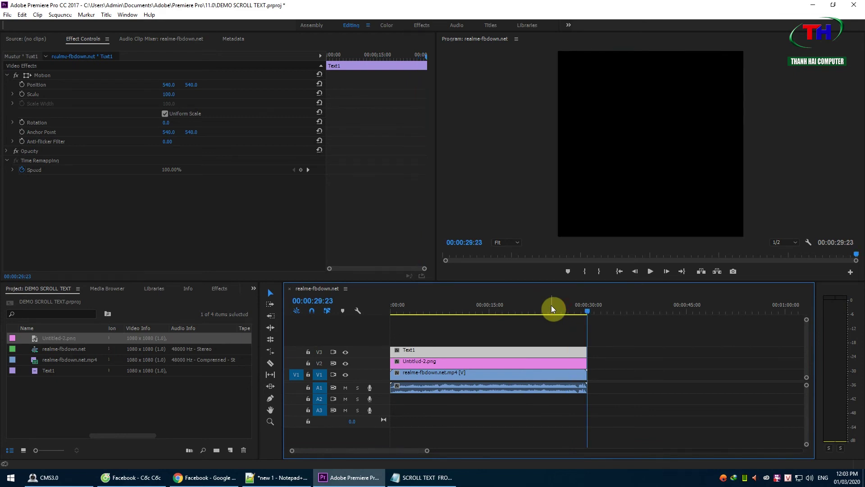
key("x")
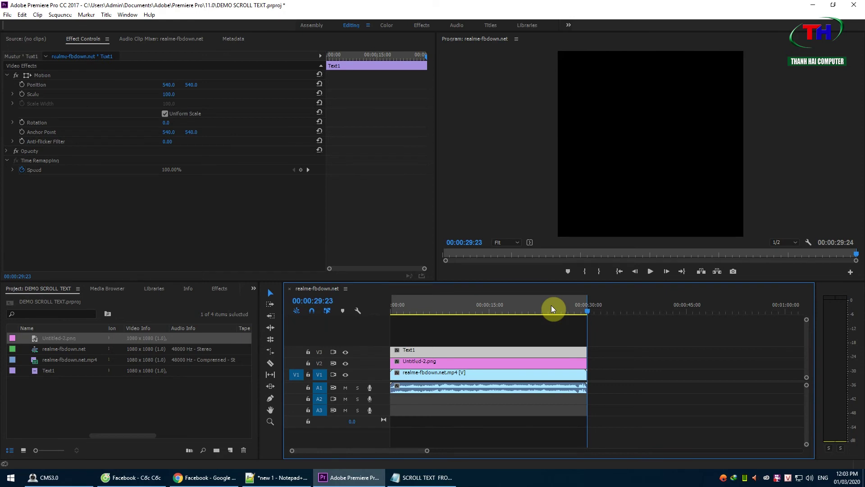
key("Home")
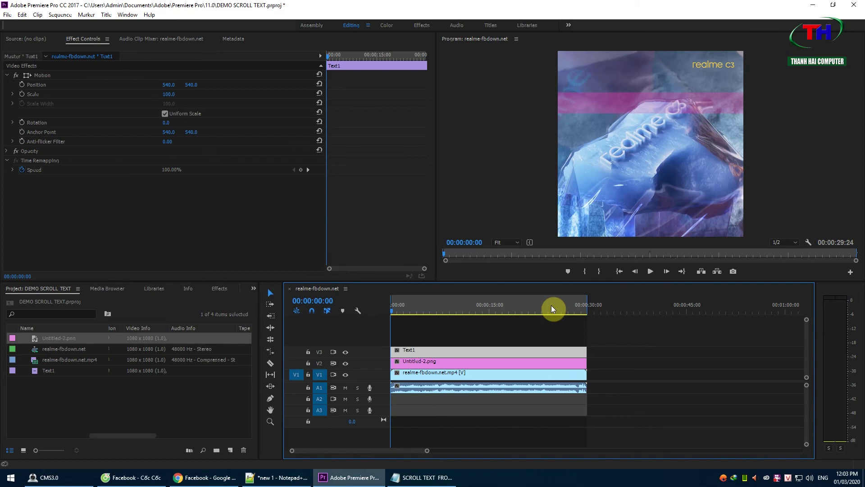
left_click(8, 14)
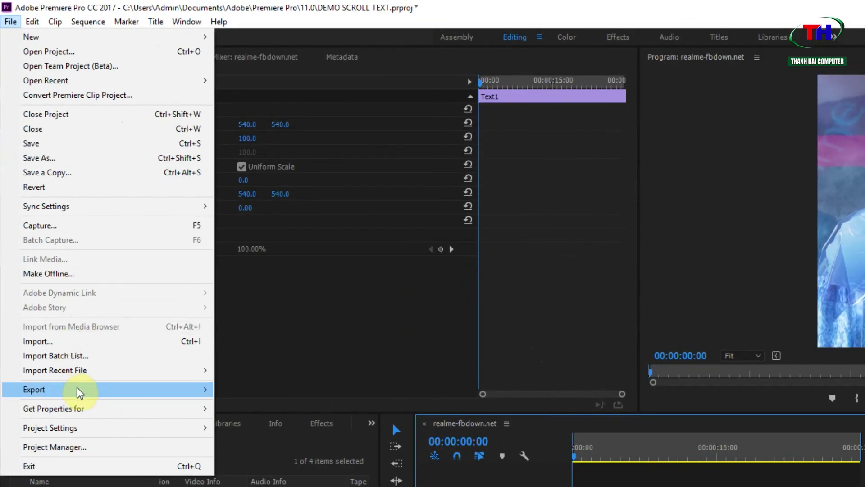
Step: Open the Export Settings dialog for the sequence from File > Export > Media
mouse_move(78, 389)
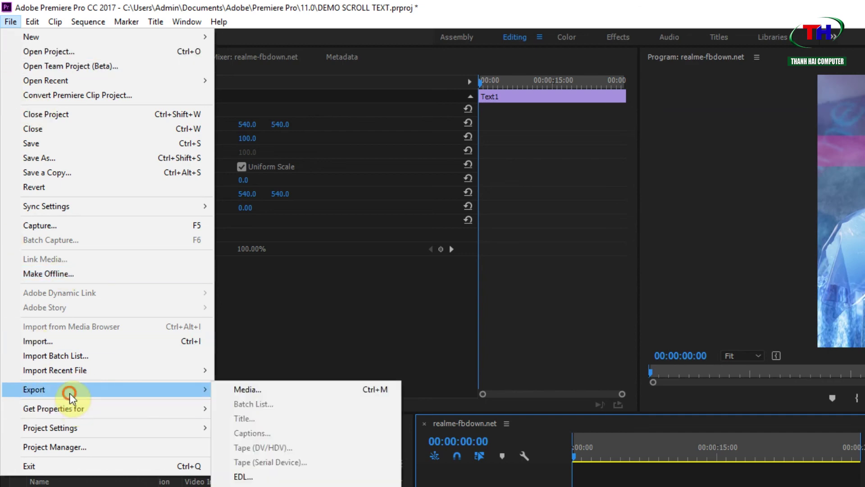
left_click(260, 391)
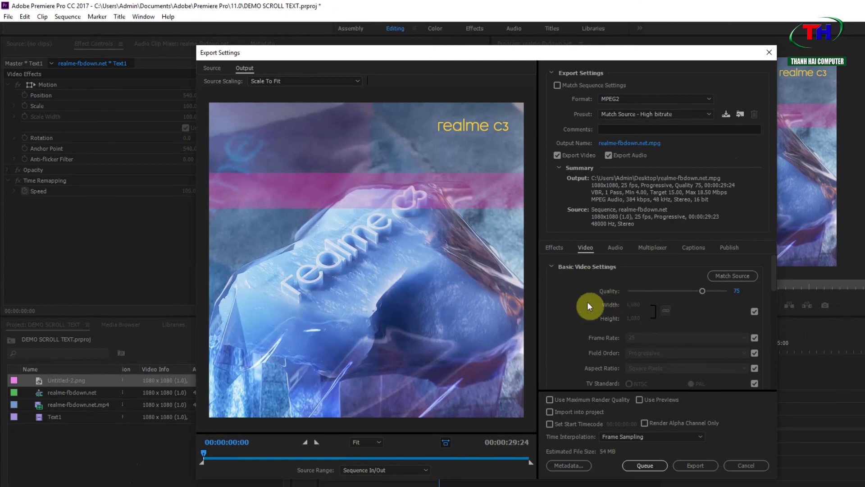
Step: Set export quality to 100 and name the output 'demo sroll text.mpg' on the Desktop
left_click_drag(703, 291, 807, 295)
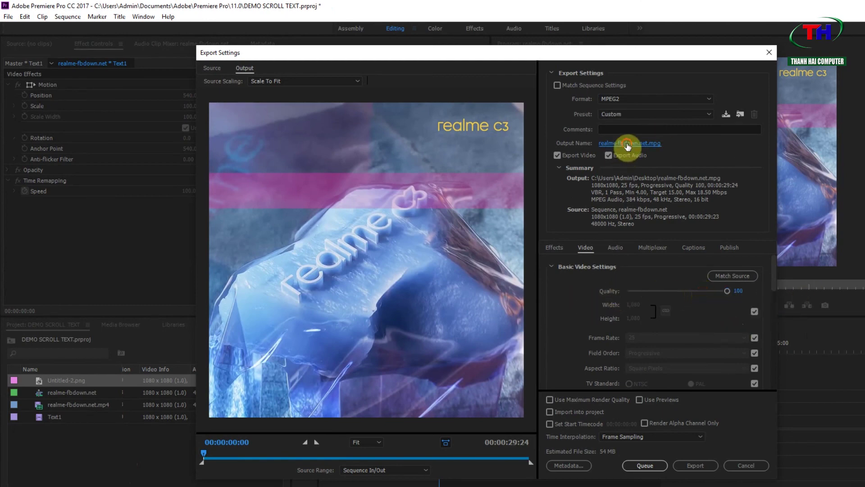
left_click(627, 144)
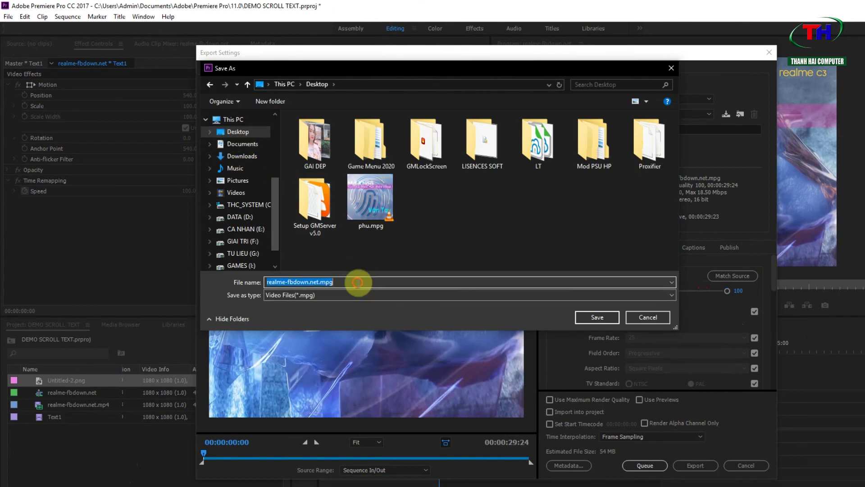
type("demo sroll text")
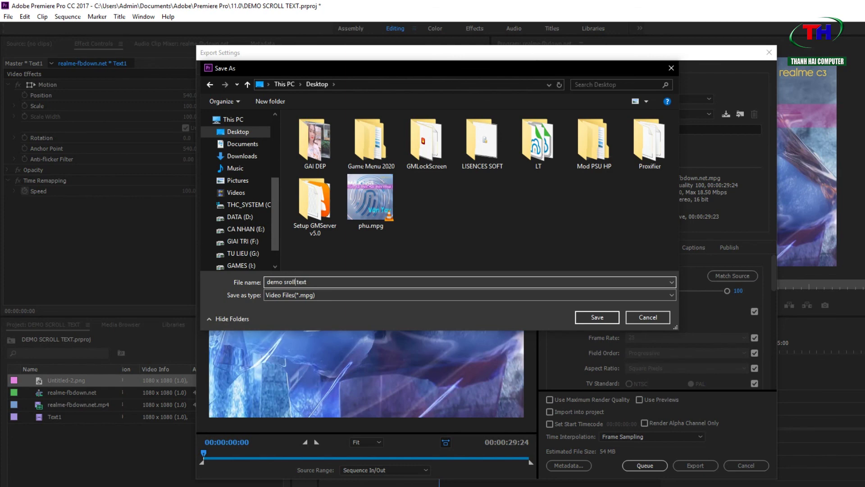
left_click(596, 316)
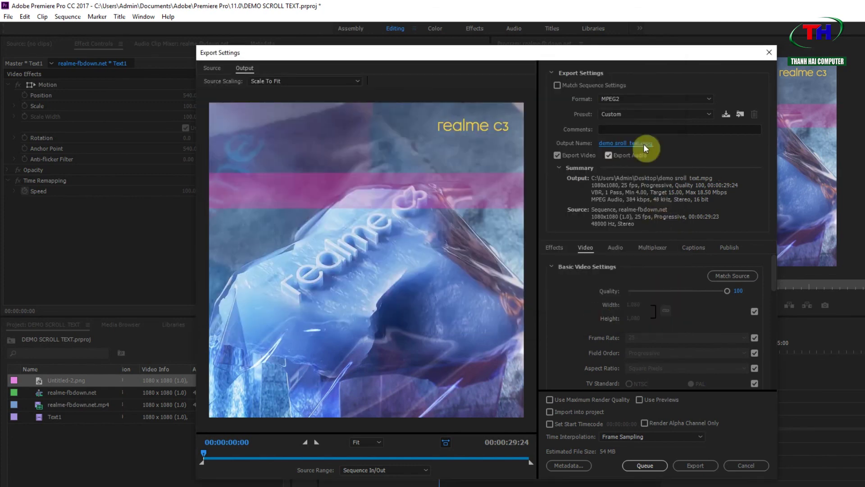
left_click(704, 99)
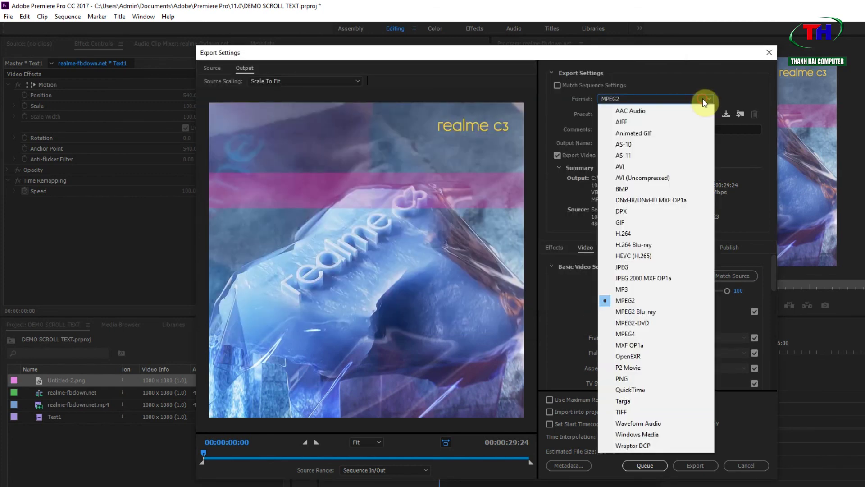
Step: Keep the MPEG2 format and export 'demo sroll text.mpg' at quality 100
left_click(704, 101)
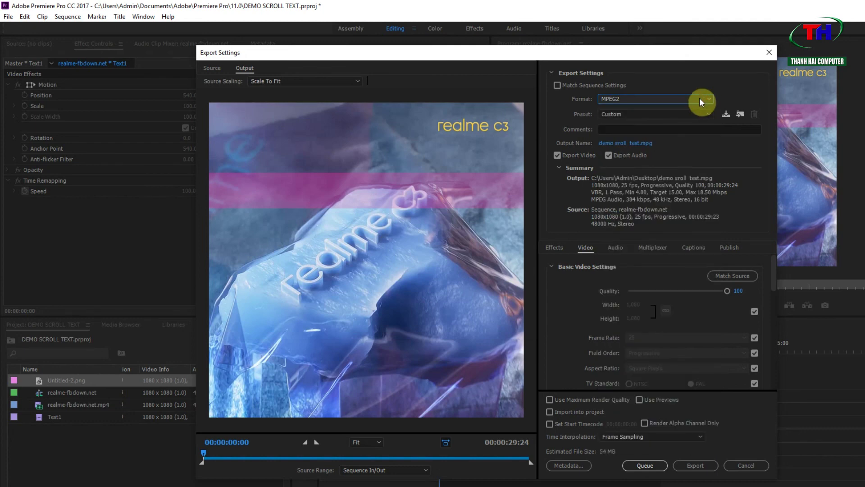
left_click(699, 98)
left_click(698, 98)
left_click(709, 465)
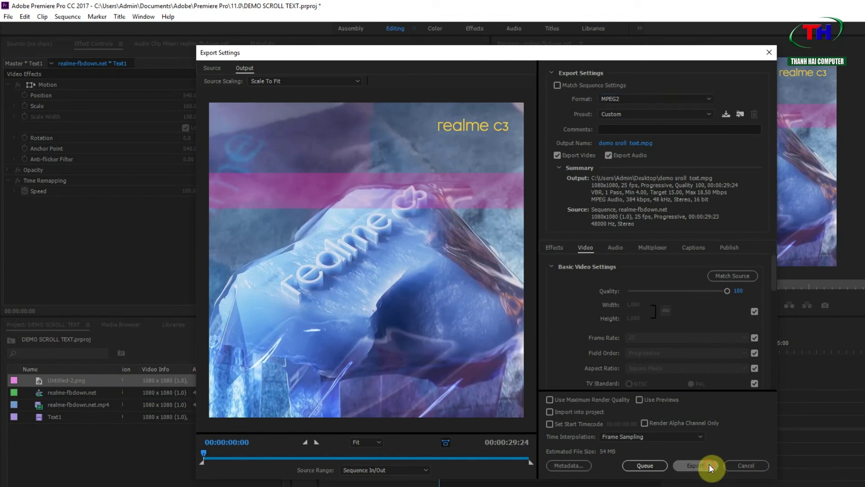